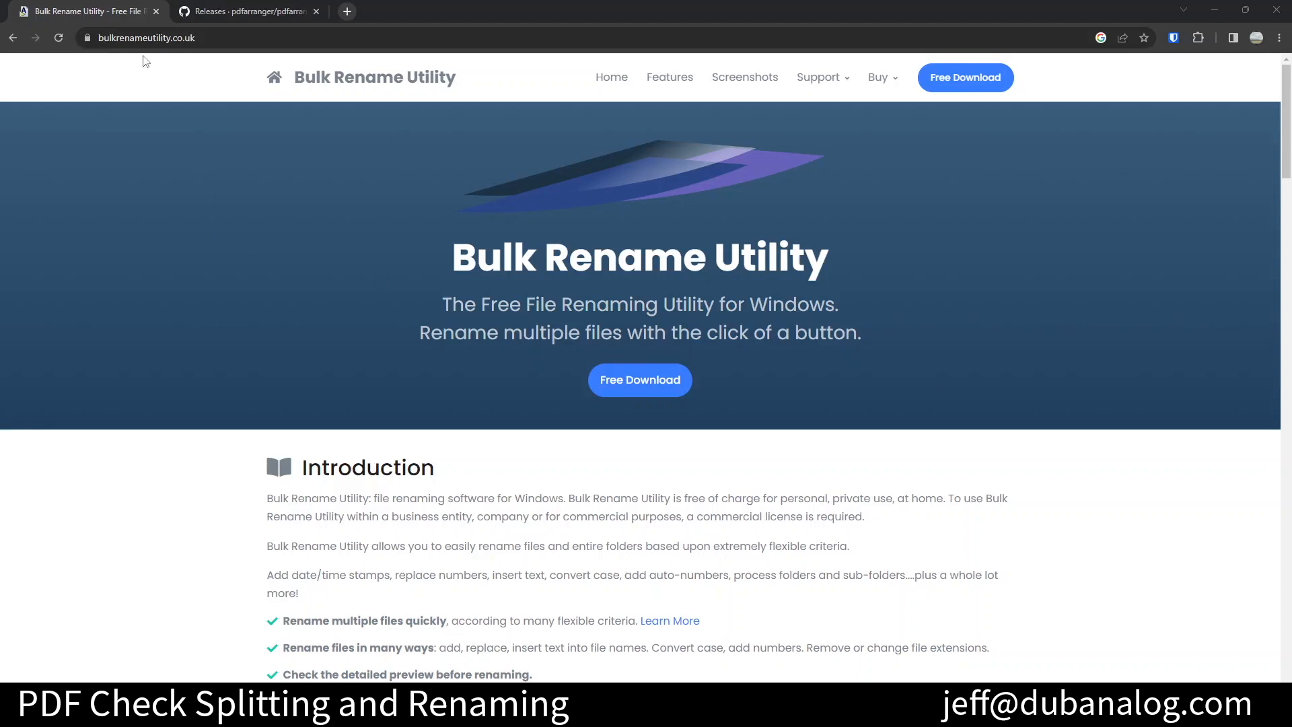
# Step: Download the Bulk Rename Utility installer from bulkrenameutility.co.uk
pyautogui.scroll(-3, 311, 333)
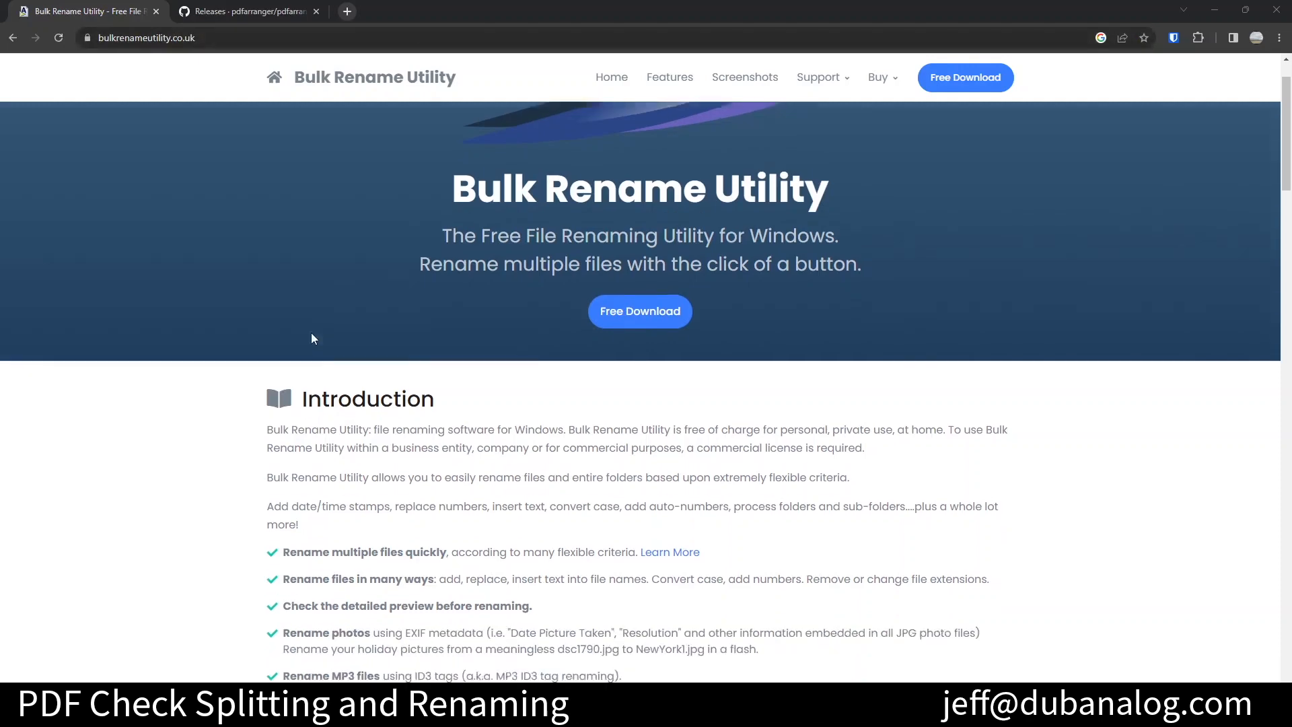
pyautogui.scroll(-2, 313, 341)
pyautogui.scroll(5, 427, 334)
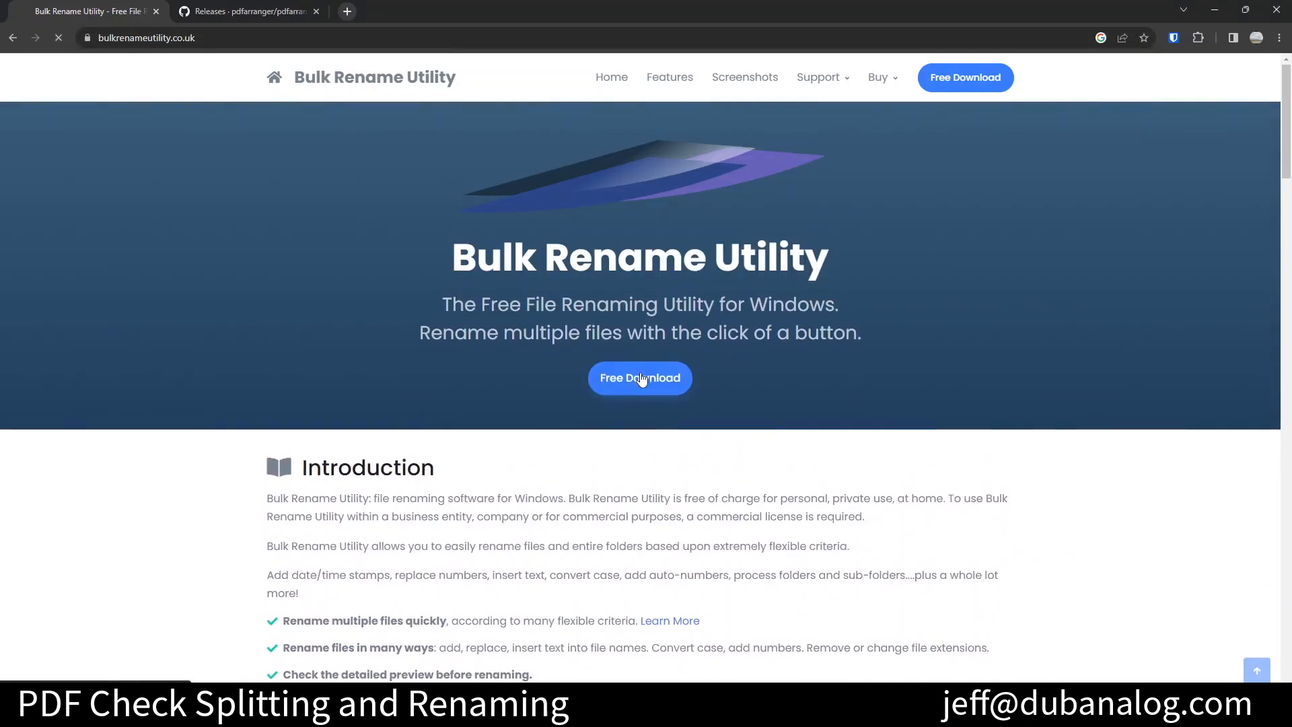
pyautogui.click(640, 378)
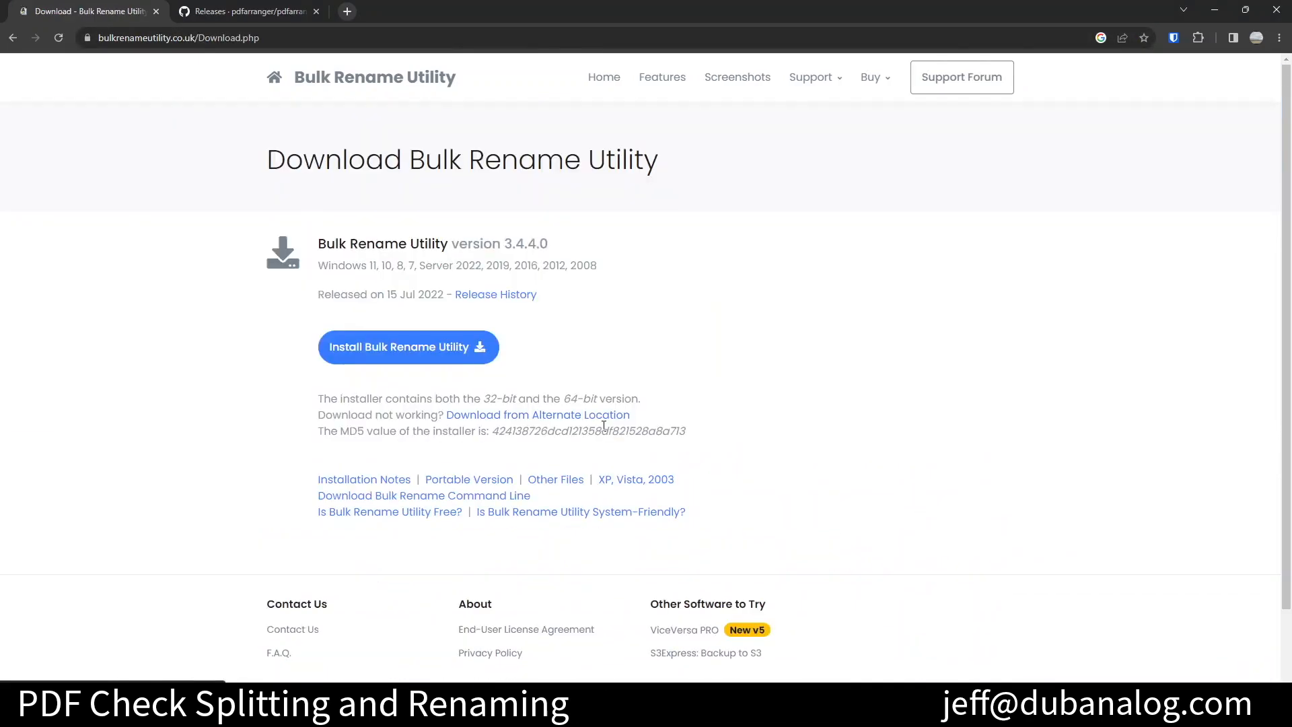
pyautogui.click(399, 355)
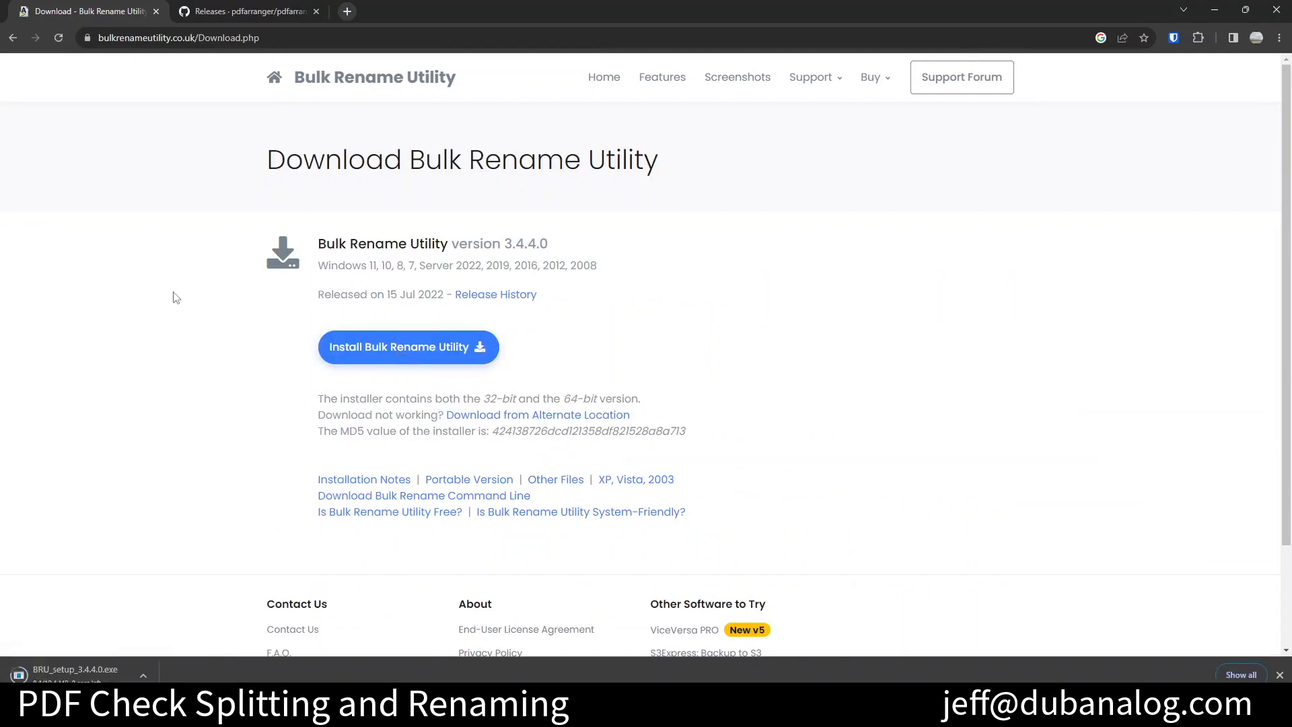
# Step: Download pdfarranger-1.9.2-windows-installer.msi from the latest release on the pdfarranger GitHub releases page
pyautogui.hotkey('ctrl', 'Tab')
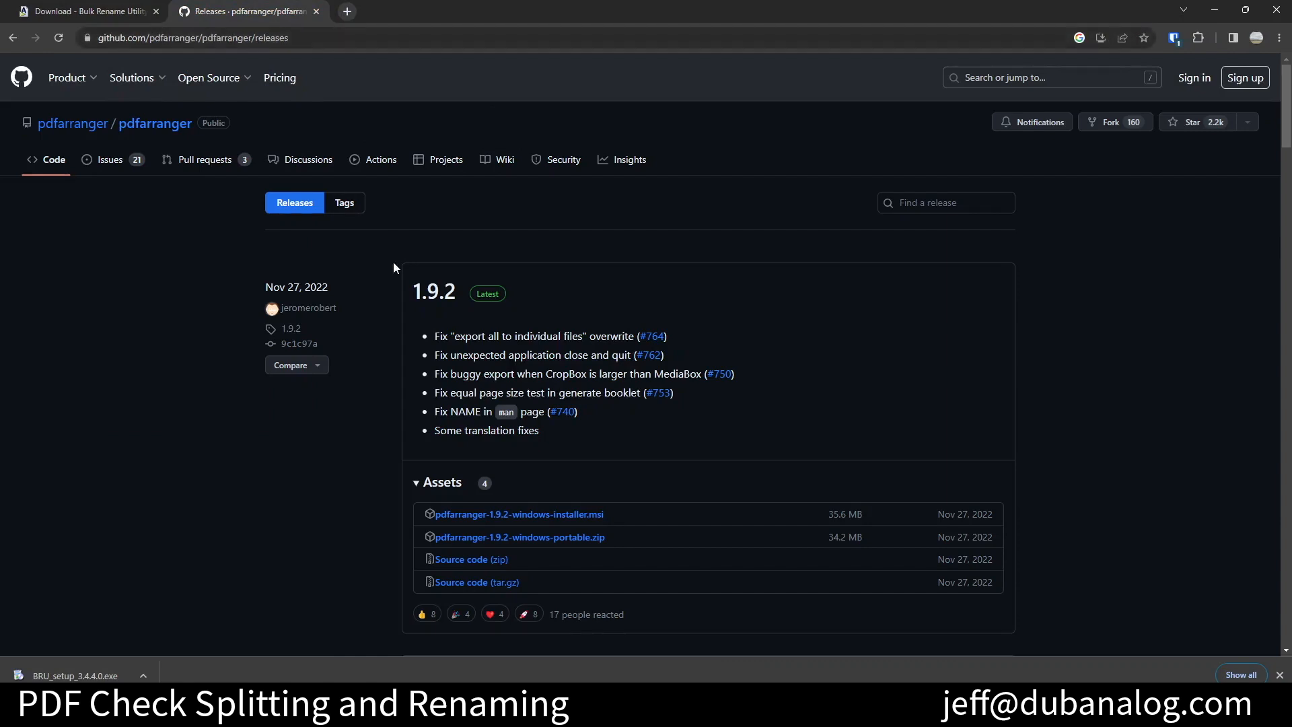
pyautogui.scroll(-3, 408, 289)
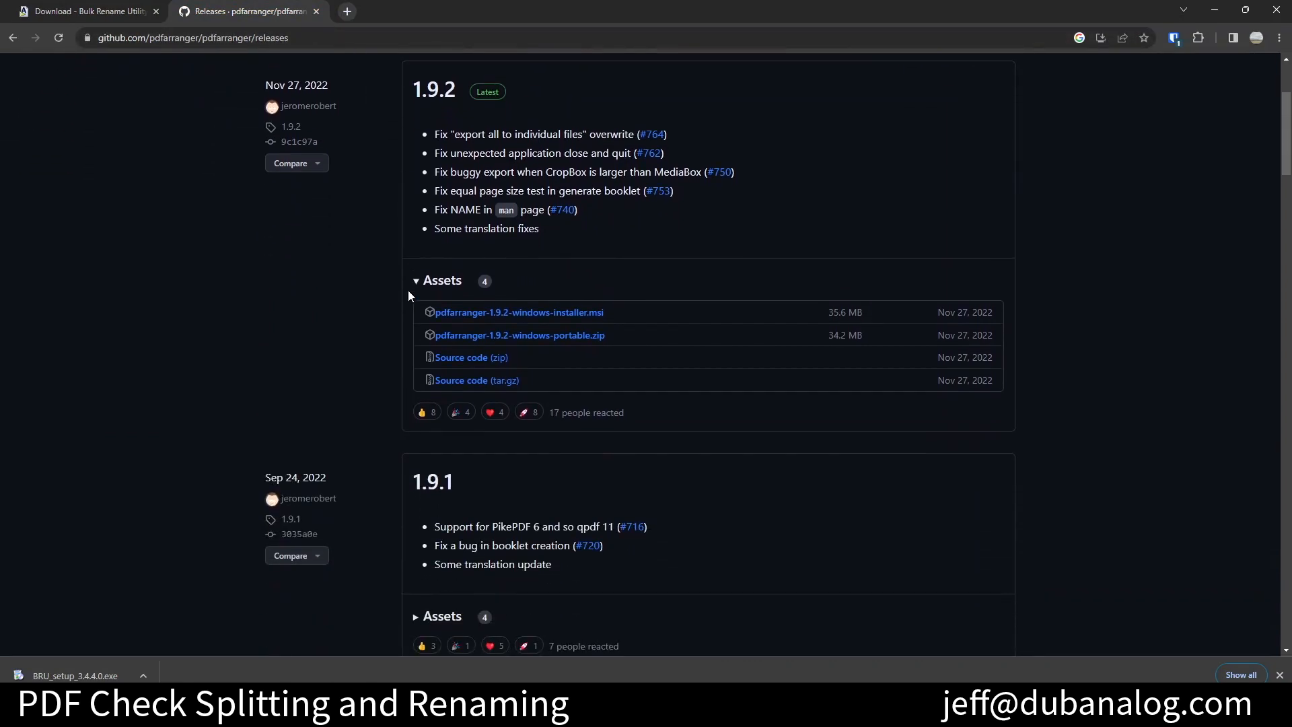
pyautogui.click(566, 319)
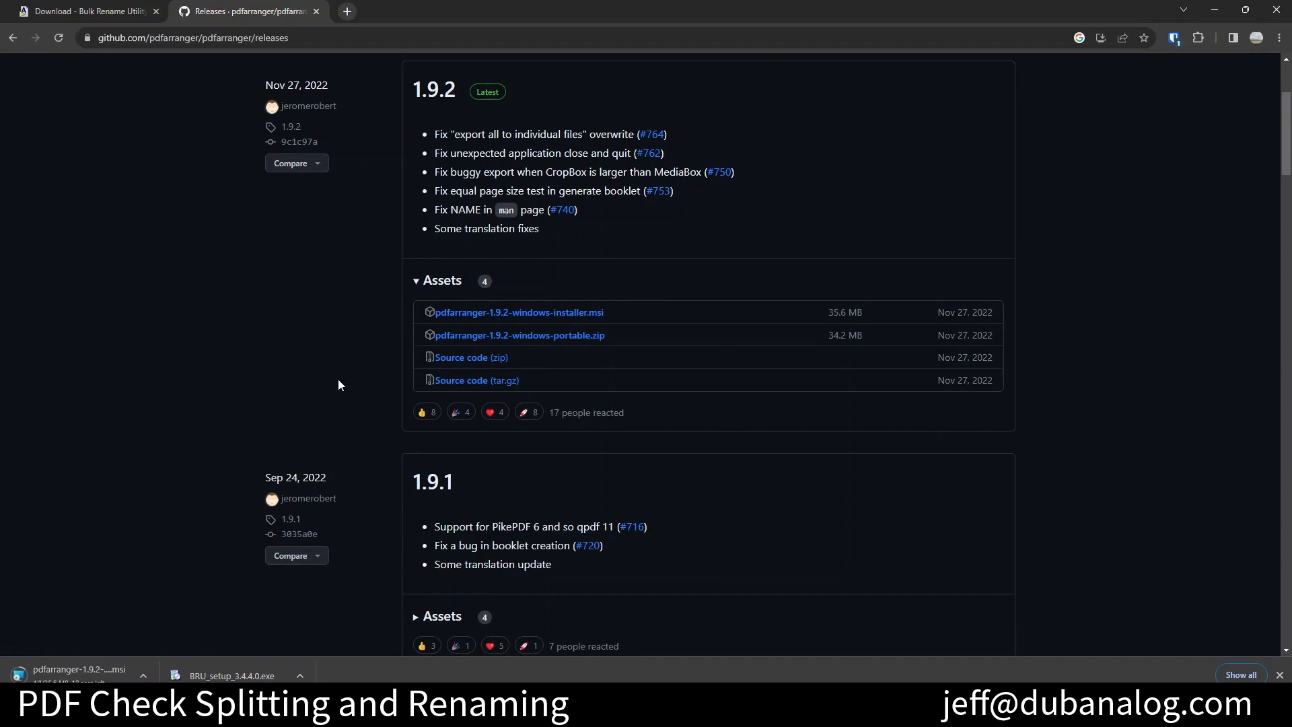
# Step: Review the pages of the Checks PDF and the contents of the CHECK REGISTER workbook in the BULK PDF folder
pyautogui.click(1215, 9)
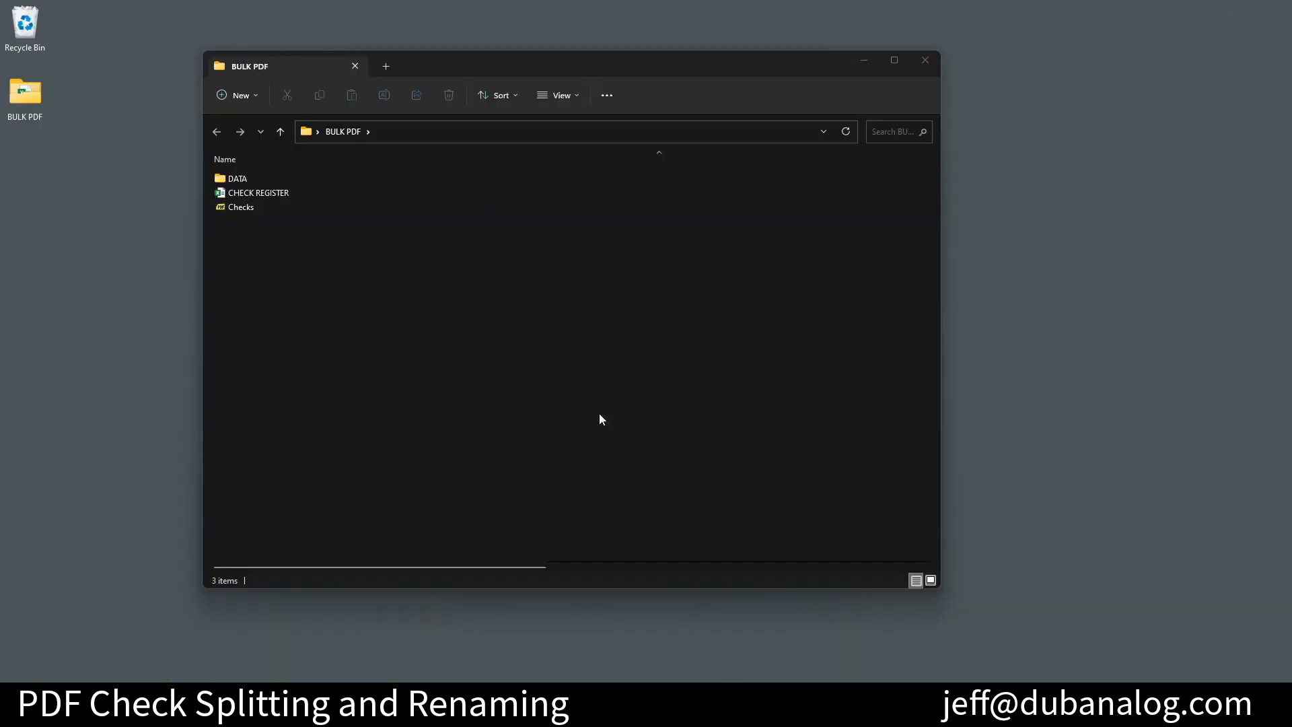
pyautogui.doubleClick(269, 209)
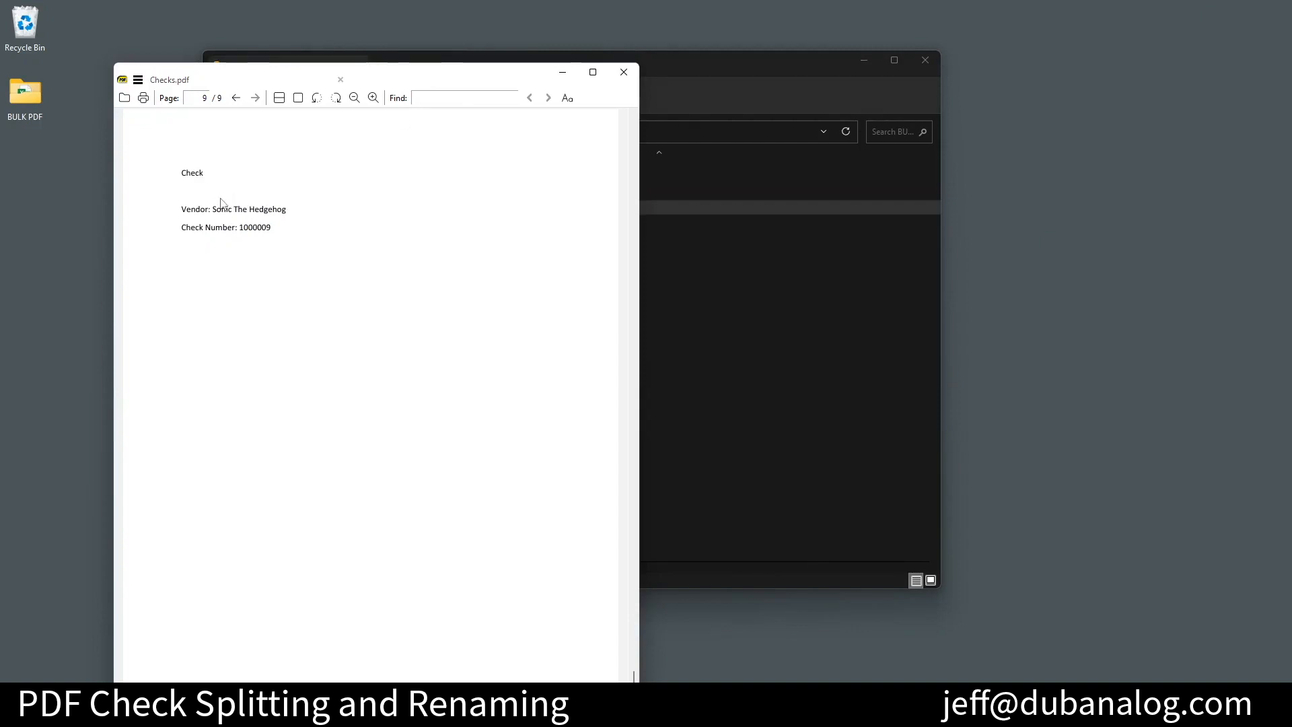
pyautogui.scroll(7, 222, 135)
pyautogui.scroll(2, 219, 136)
pyautogui.click(625, 74)
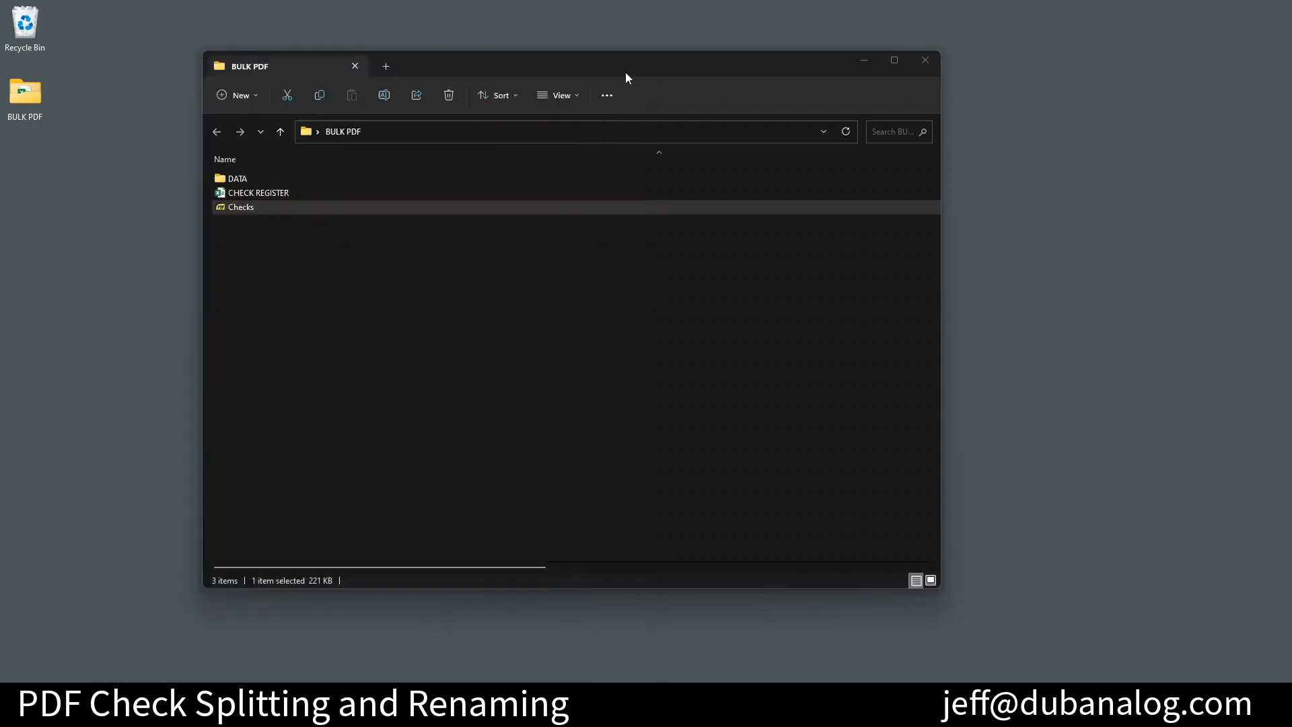
pyautogui.doubleClick(326, 193)
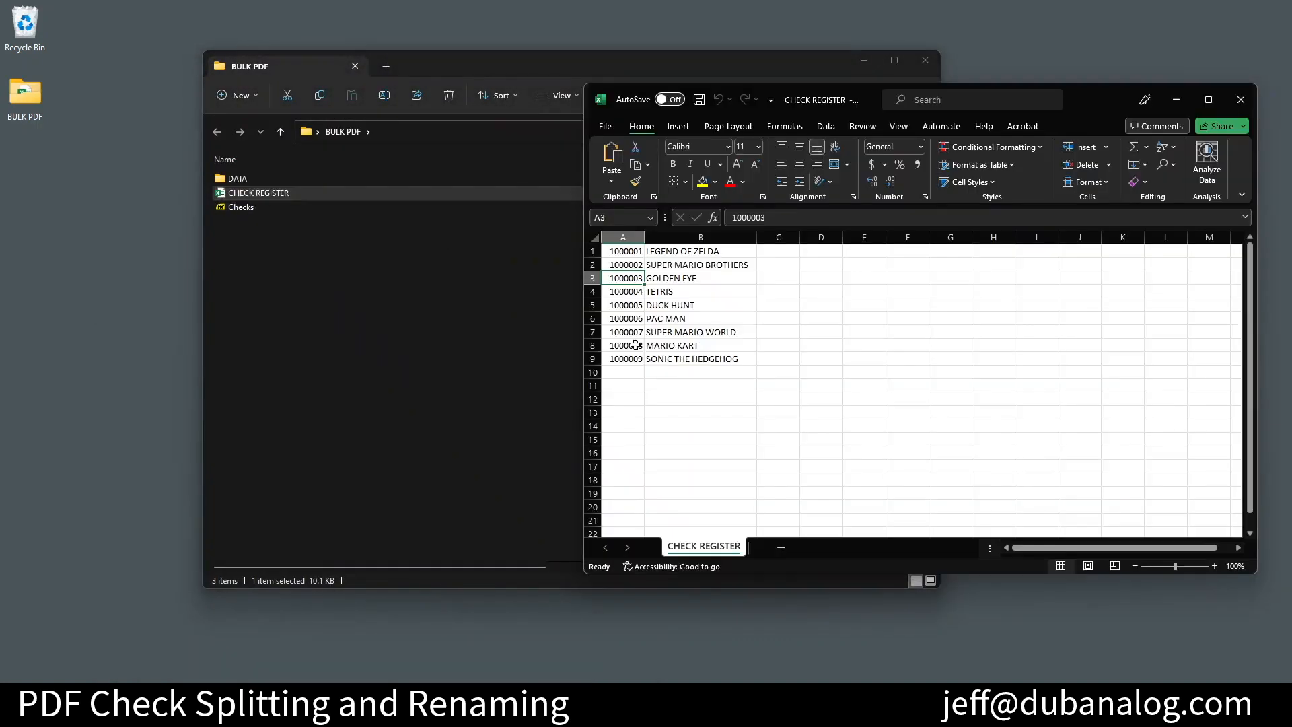
pyautogui.moveTo(1070, 94); pyautogui.dragTo(880, 88)
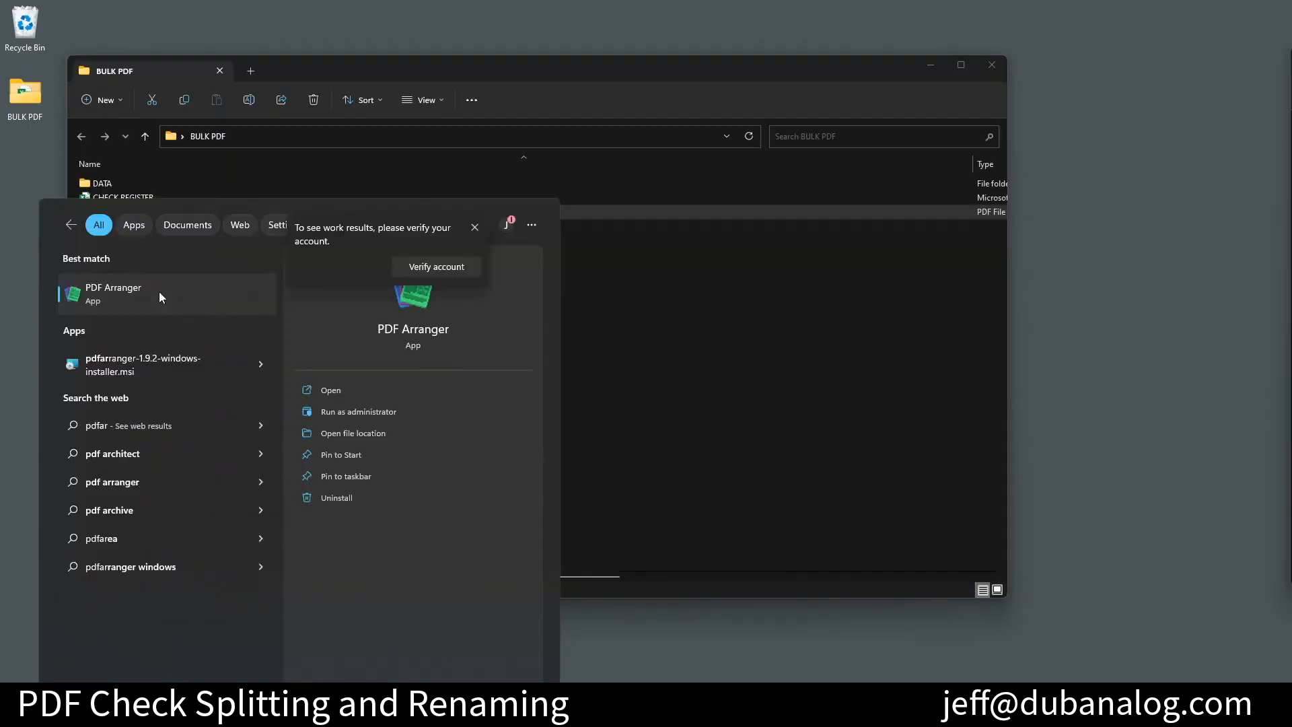
# Step: Start PDF Arranger, arrange it beside the BULK PDF folder, and load the Checks PDF into it
pyautogui.click(167, 291)
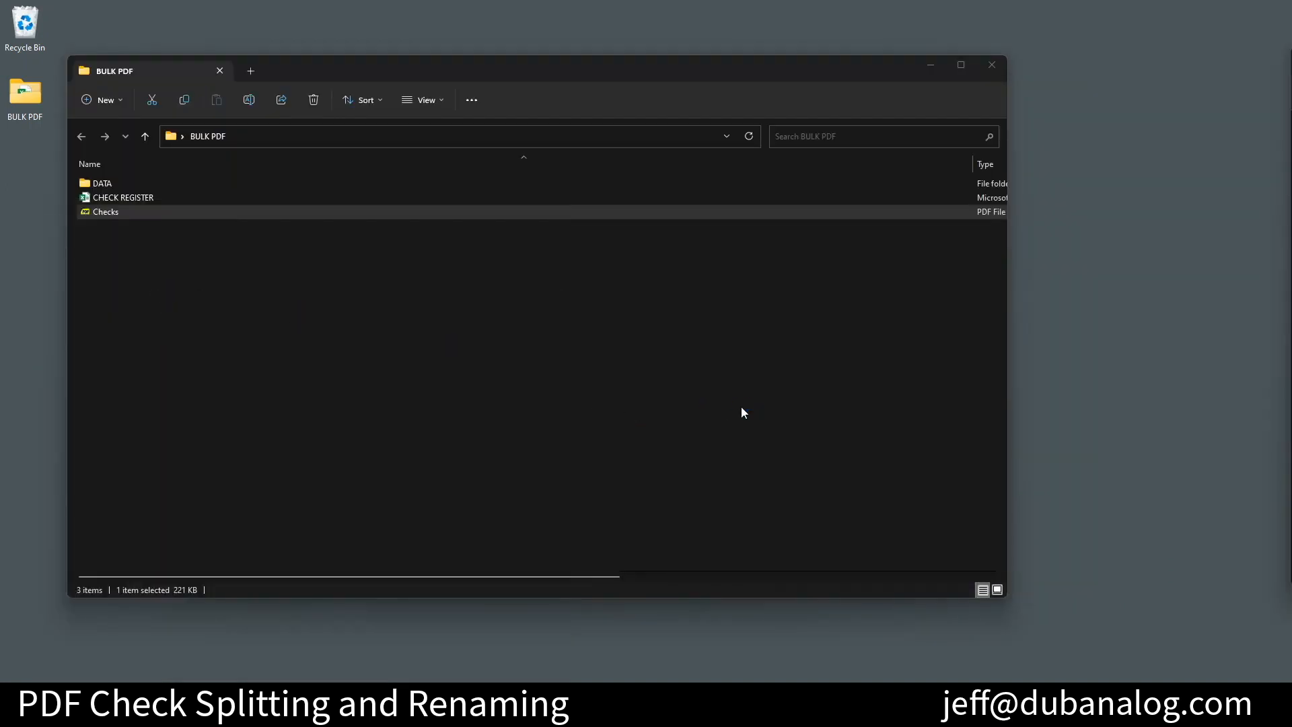
pyautogui.moveTo(749, 134); pyautogui.dragTo(837, 125)
pyautogui.click(439, 303)
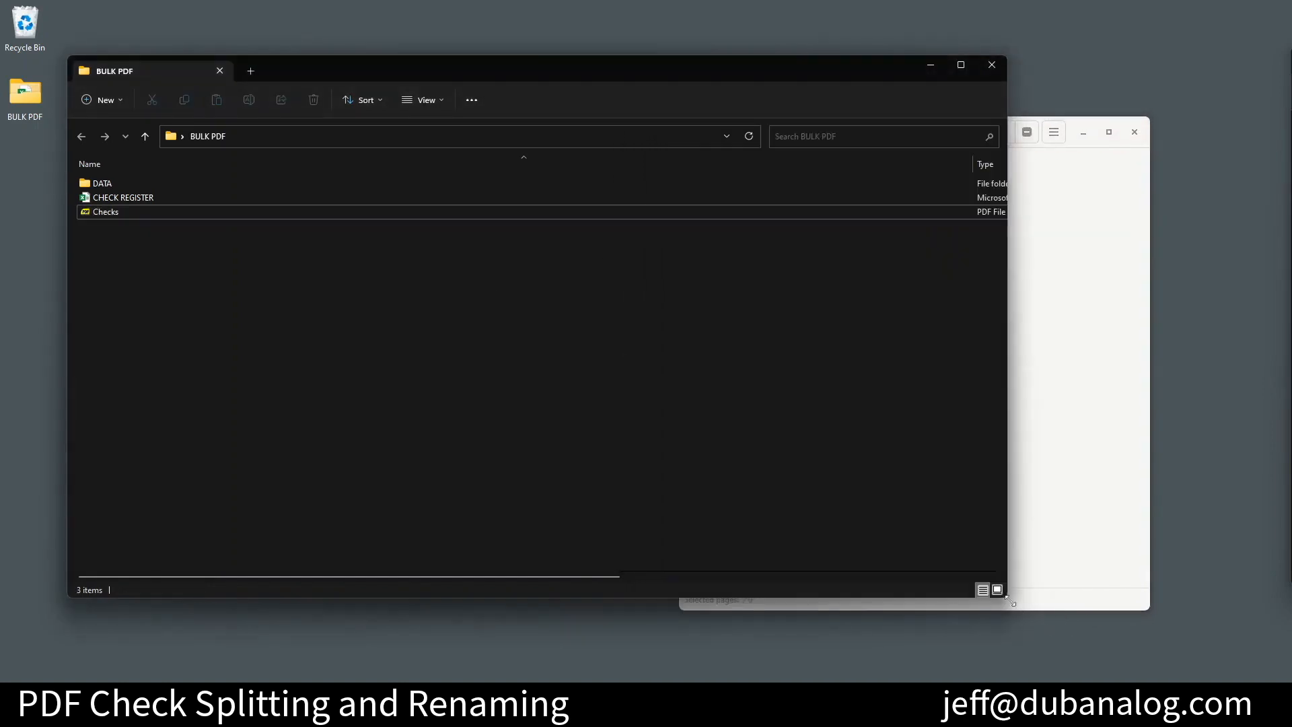
pyautogui.moveTo(1010, 601); pyautogui.dragTo(660, 624)
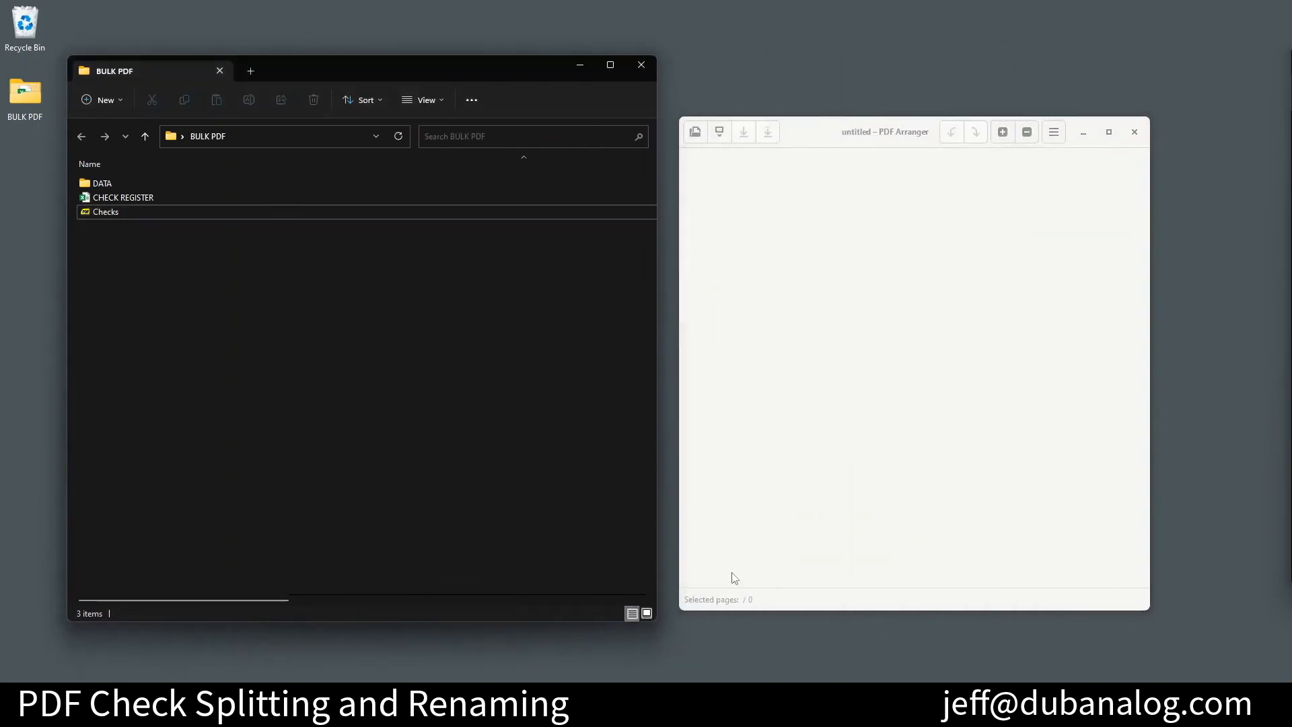
pyautogui.moveTo(97, 212); pyautogui.dragTo(904, 369)
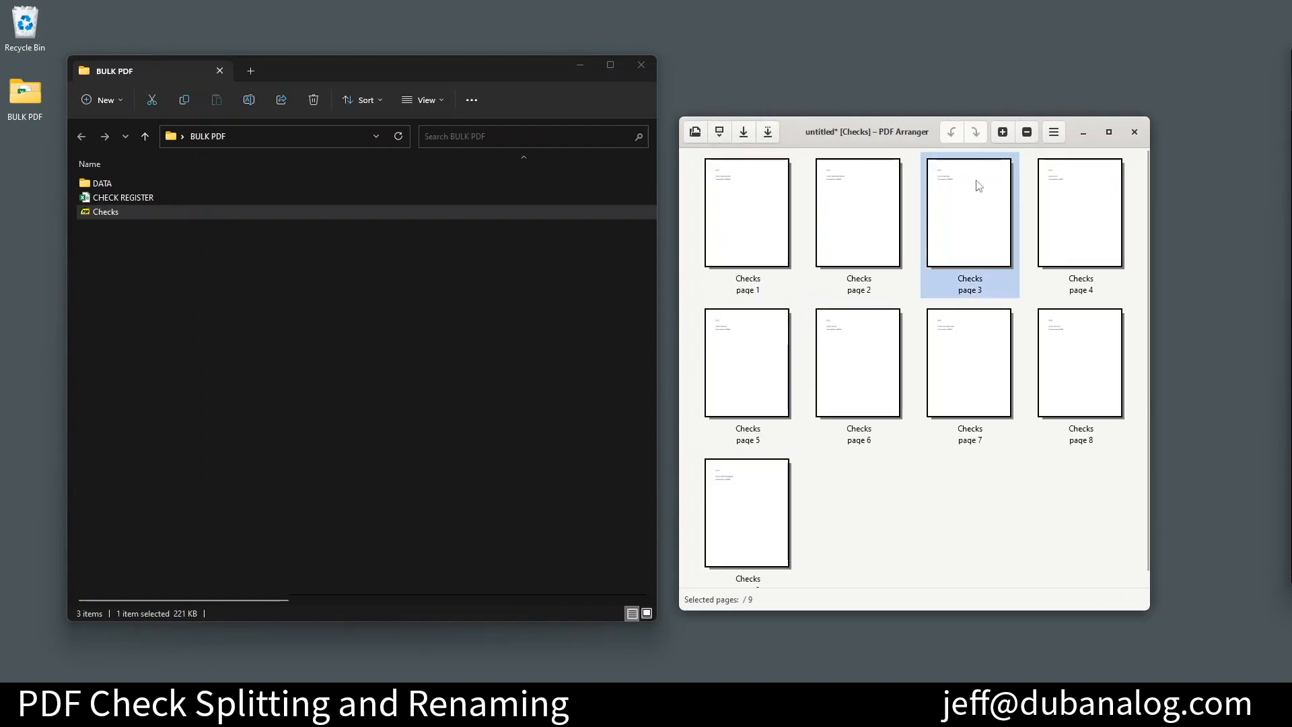
# Step: Export all pages of the Checks PDF to individual files in the BULK PDF folder with the base name document
pyautogui.click(1054, 133)
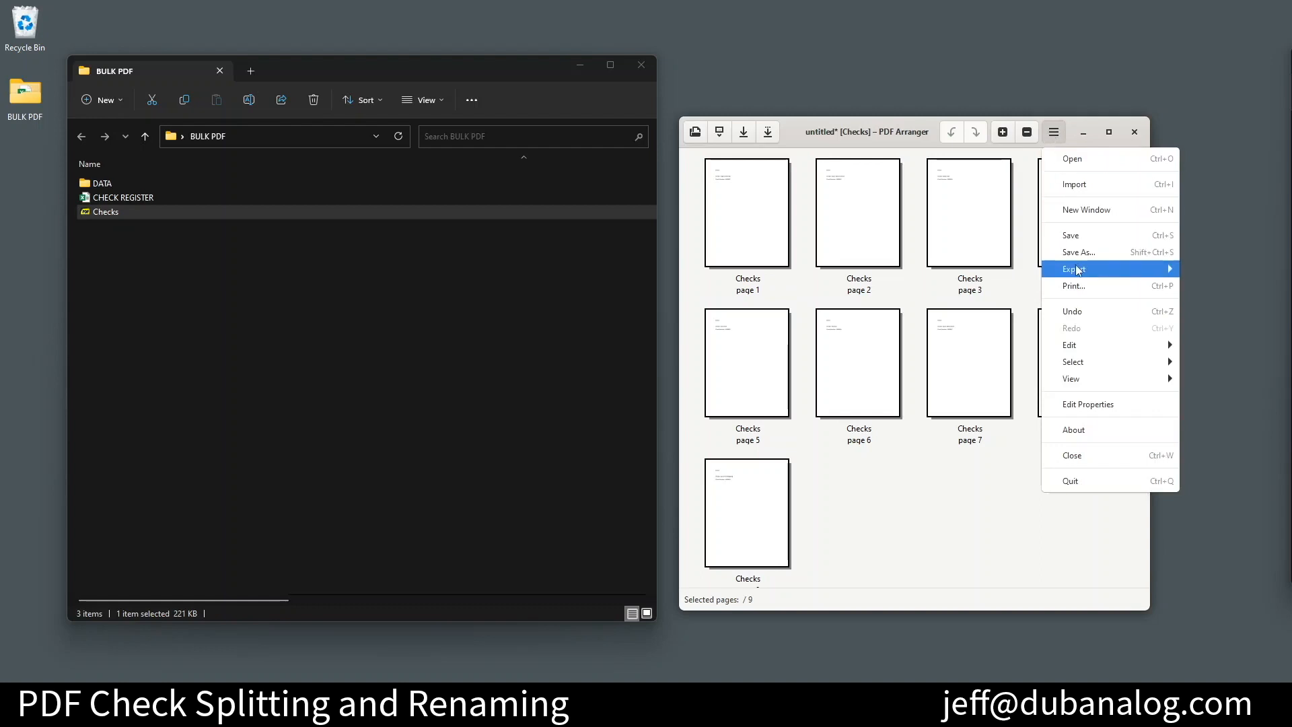
pyautogui.moveTo(1077, 269)
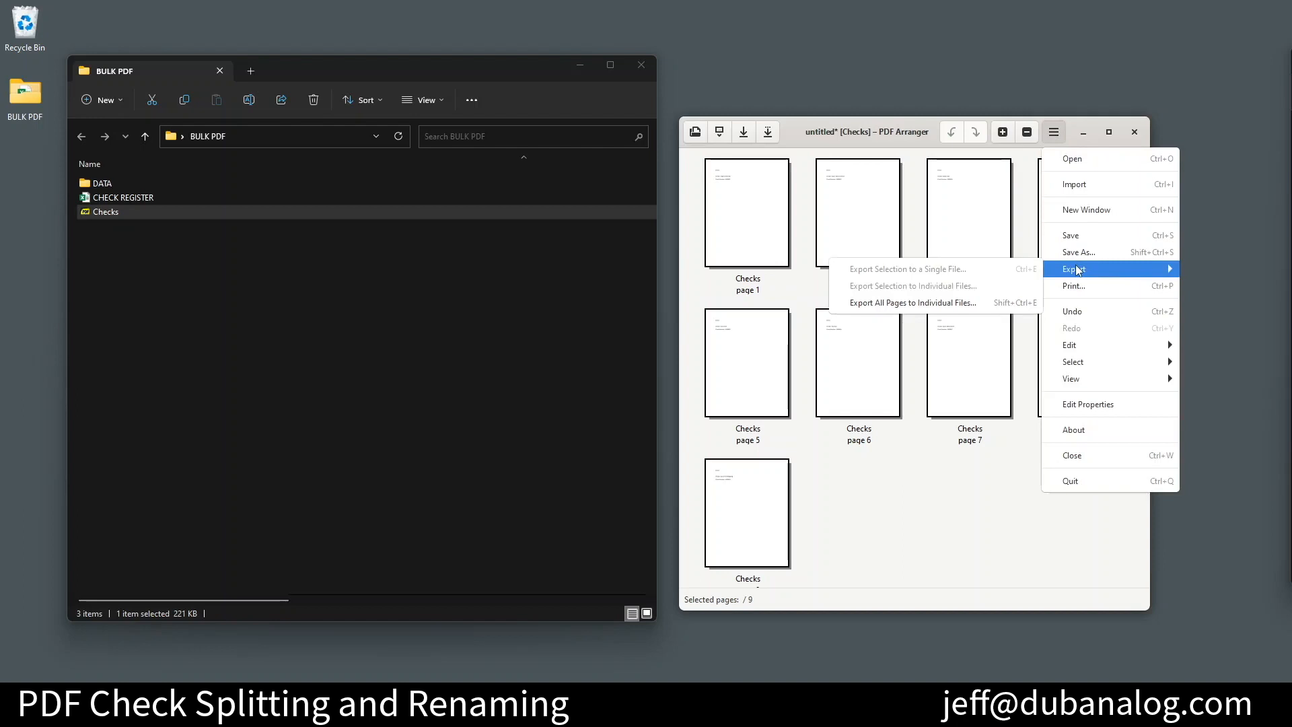
pyautogui.click(939, 304)
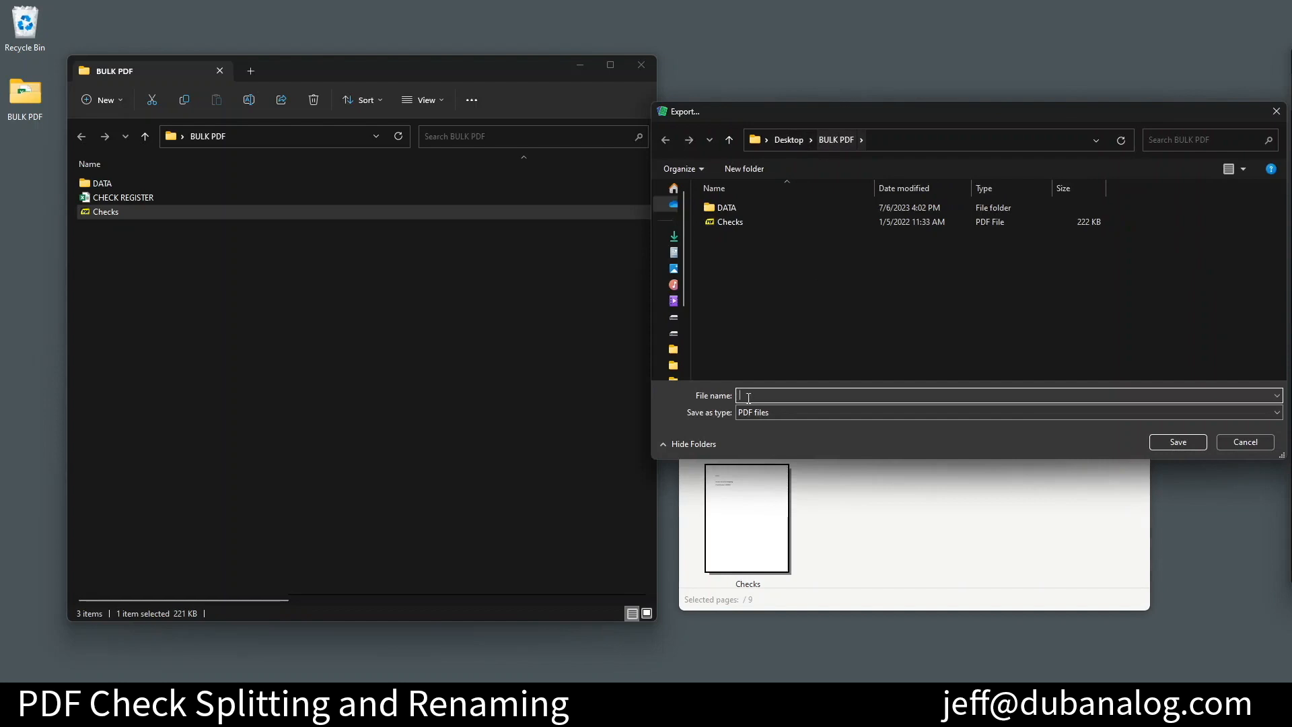
pyautogui.write('document')
pyautogui.click(1178, 443)
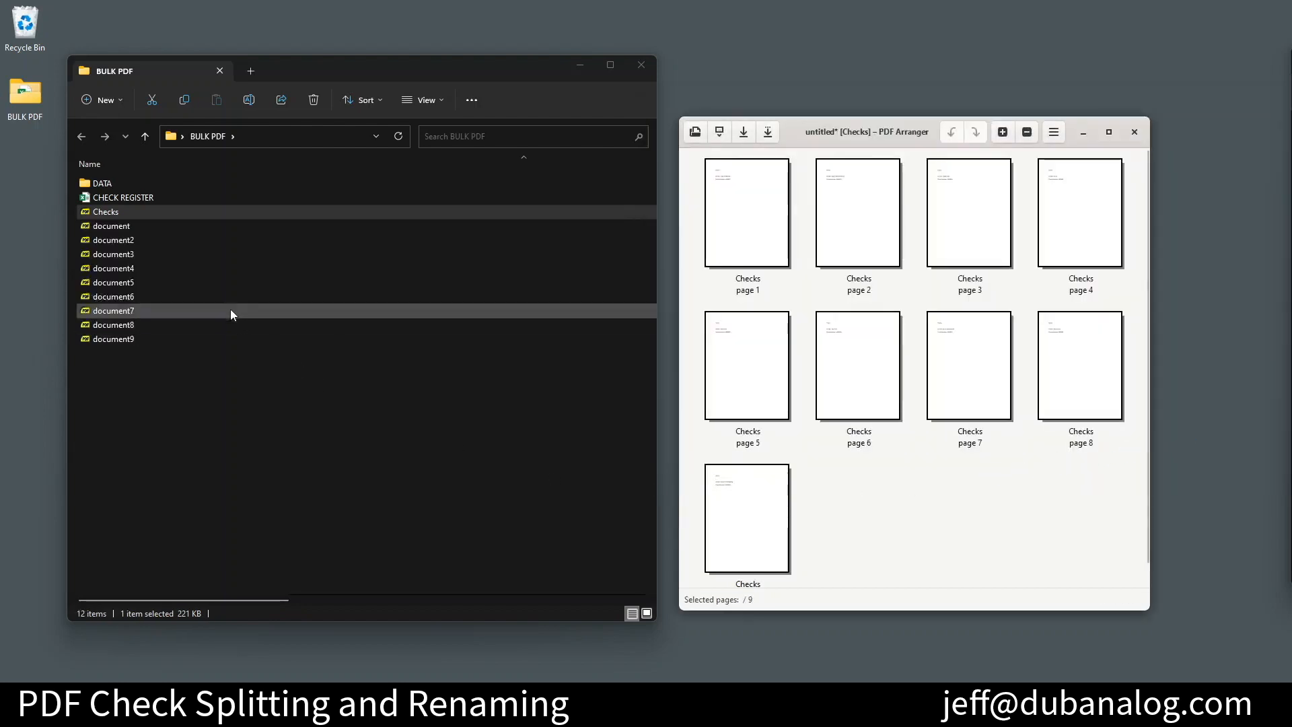
# Step: Open the exported document files one after another to check the single page in each
pyautogui.doubleClick(168, 226)
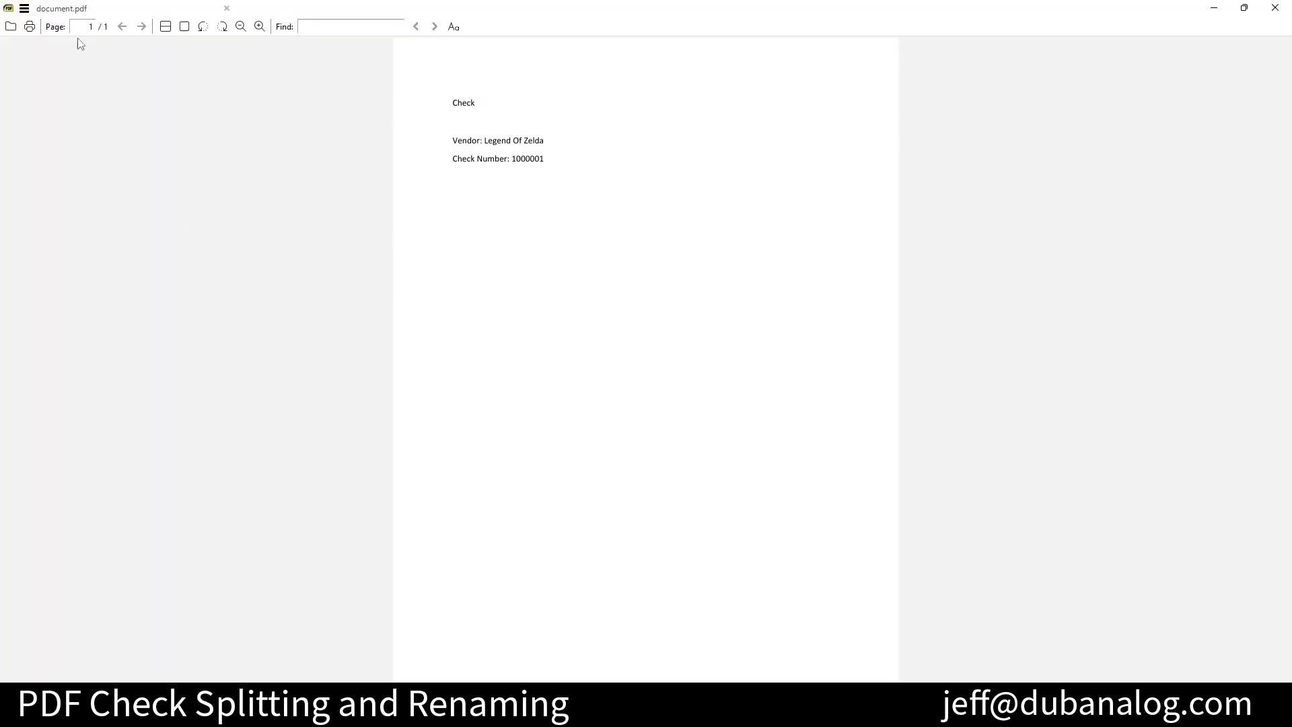
pyautogui.hotkey('alt', 'F4')
pyautogui.press('Down')
pyautogui.press('Return')
pyautogui.hotkey('alt', 'F4')
pyautogui.press('Down')
pyautogui.press('Return')
pyautogui.hotkey('alt', 'F4')
pyautogui.press('Down')
pyautogui.press('Return')
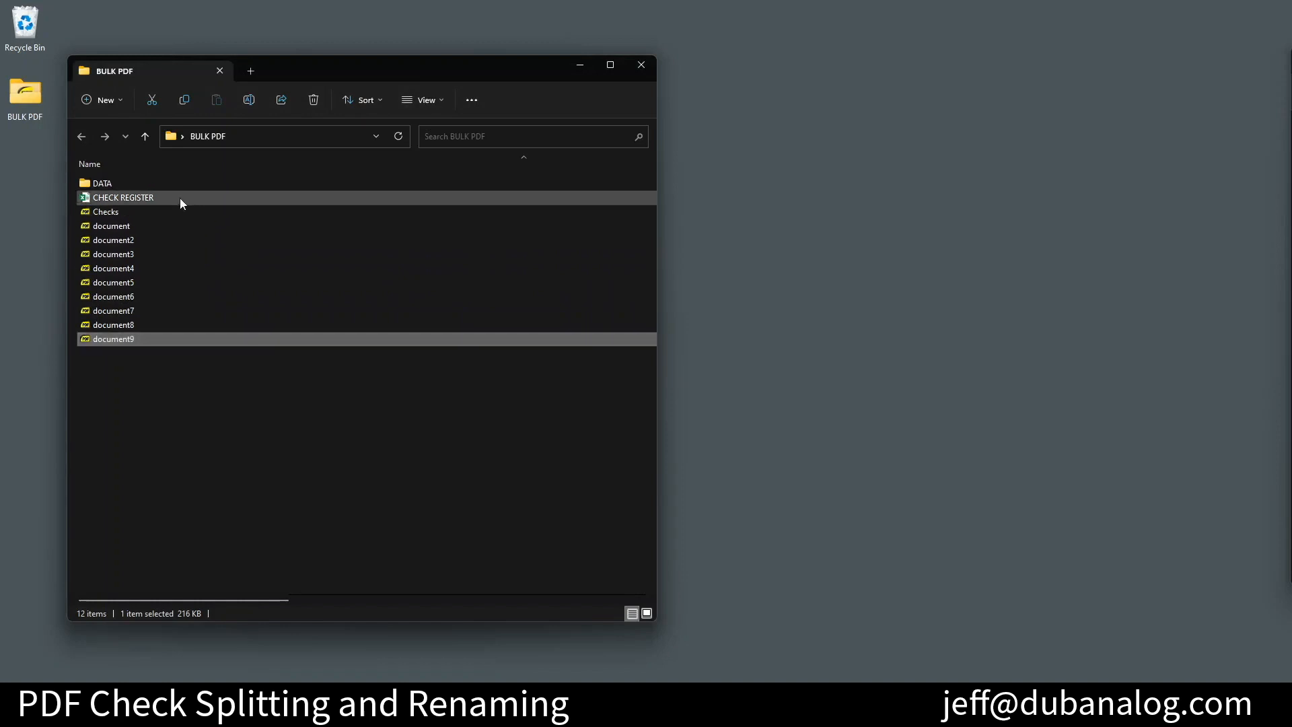
# Step: Open the CHECK REGISTER workbook, insert two blank columns before the check numbers, and fit the vendor column to its text
pyautogui.doubleClick(179, 198)
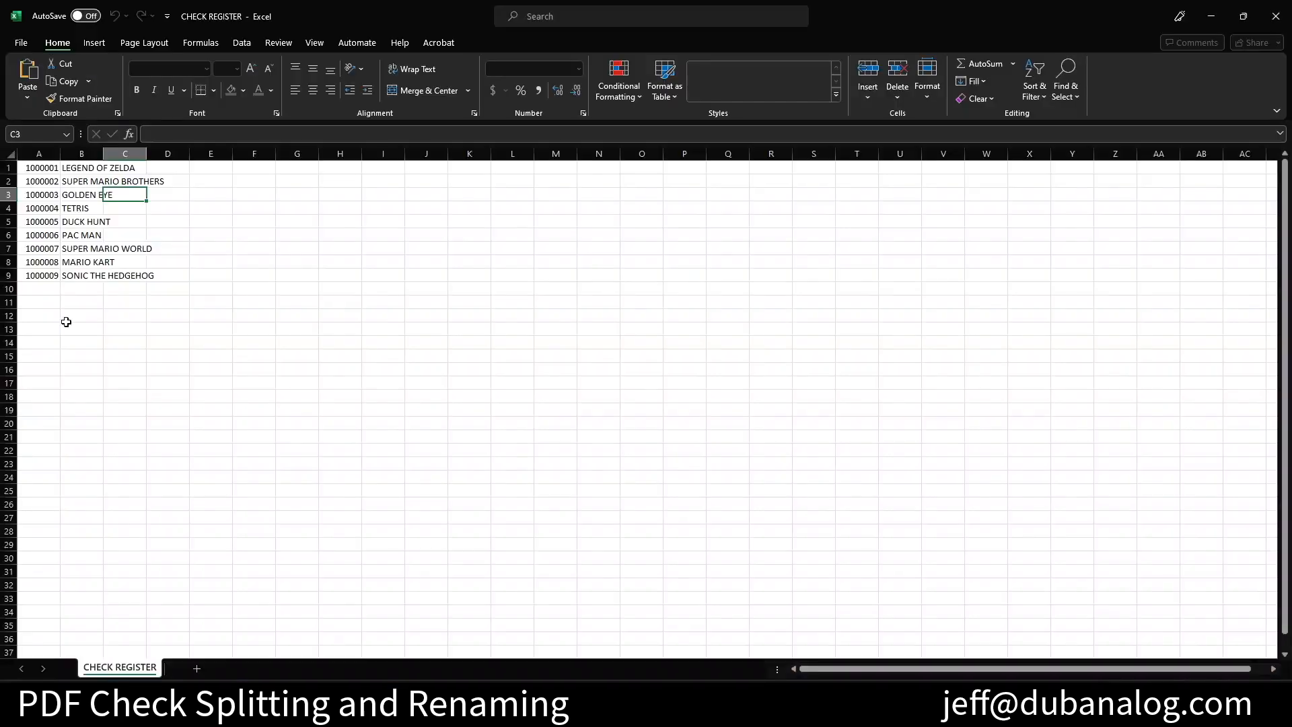
pyautogui.moveTo(39, 153); pyautogui.dragTo(75, 152)
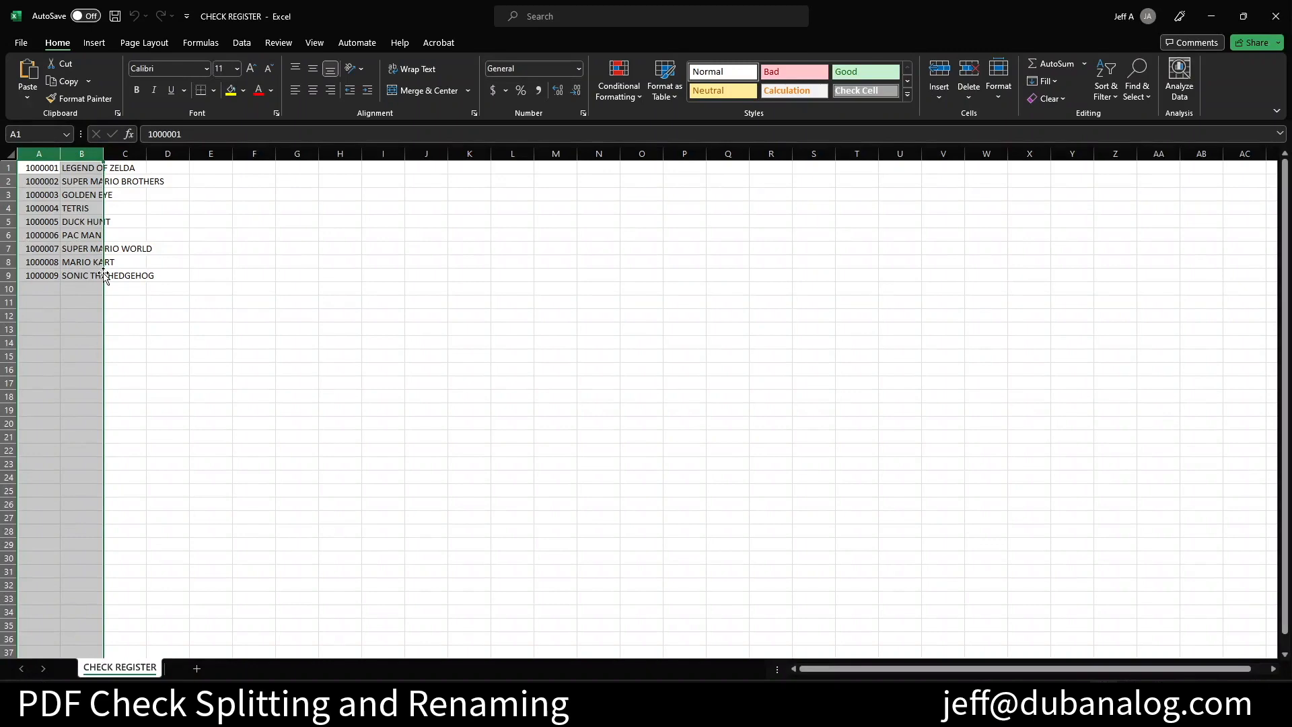
pyautogui.rightClick(59, 157)
pyautogui.click(109, 285)
pyautogui.click(180, 447)
pyautogui.moveTo(189, 154); pyautogui.dragTo(258, 158)
# Step: Enter document in cell E1 as the exported file name for the first check
pyautogui.click(280, 167)
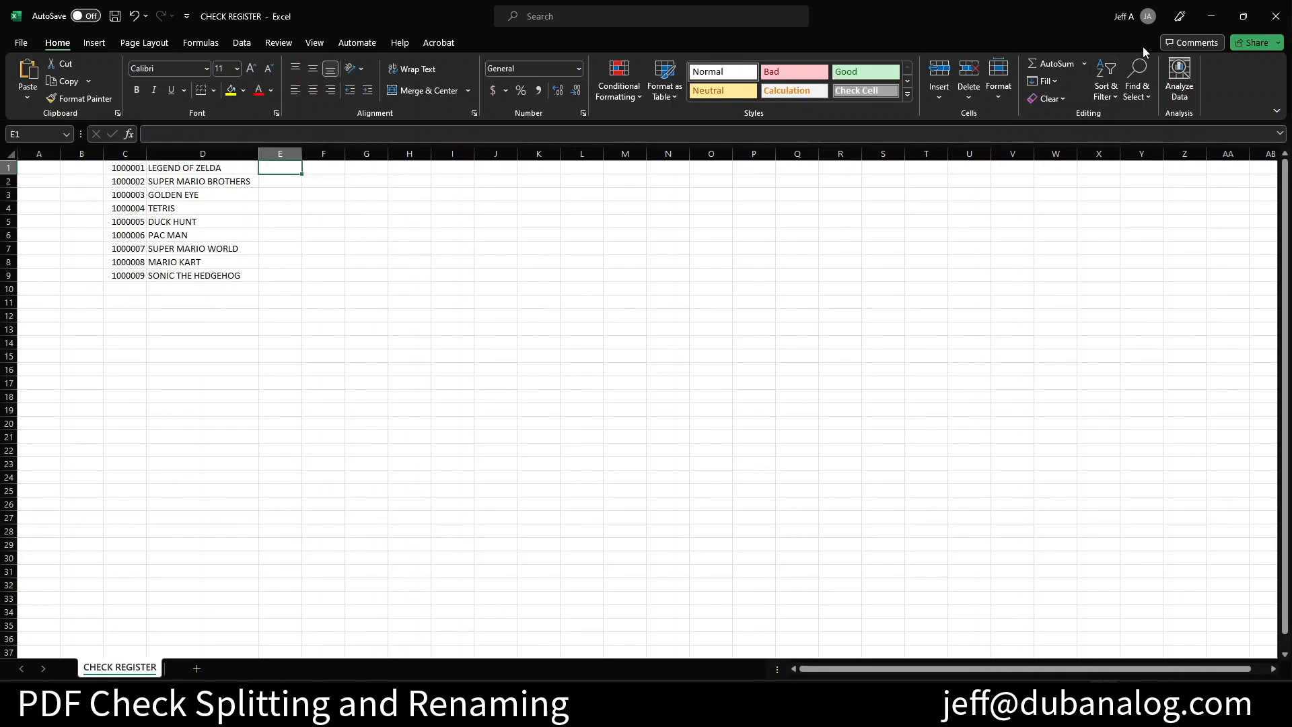
pyautogui.write('document')
pyautogui.press('Return')
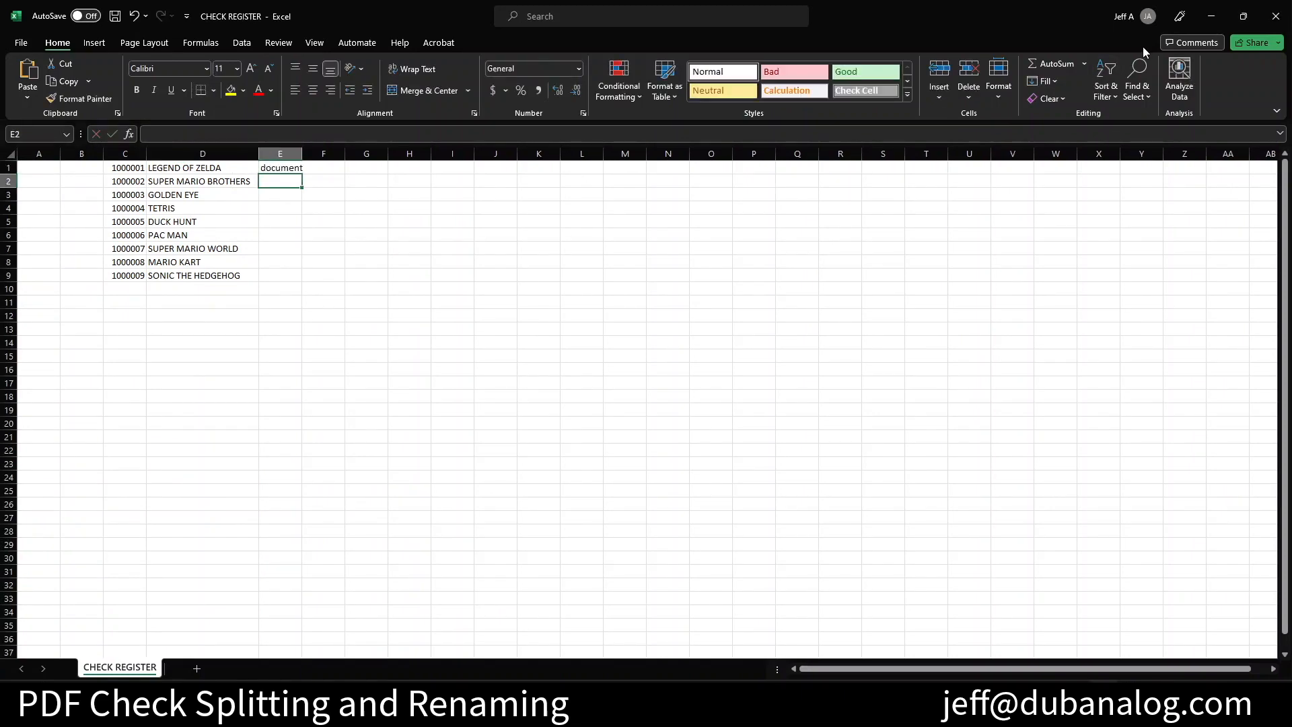
# Step: Enter document2 in cell E2 and extend the series down to document9 in E9, fitting column E to its contents
pyautogui.click(1244, 17)
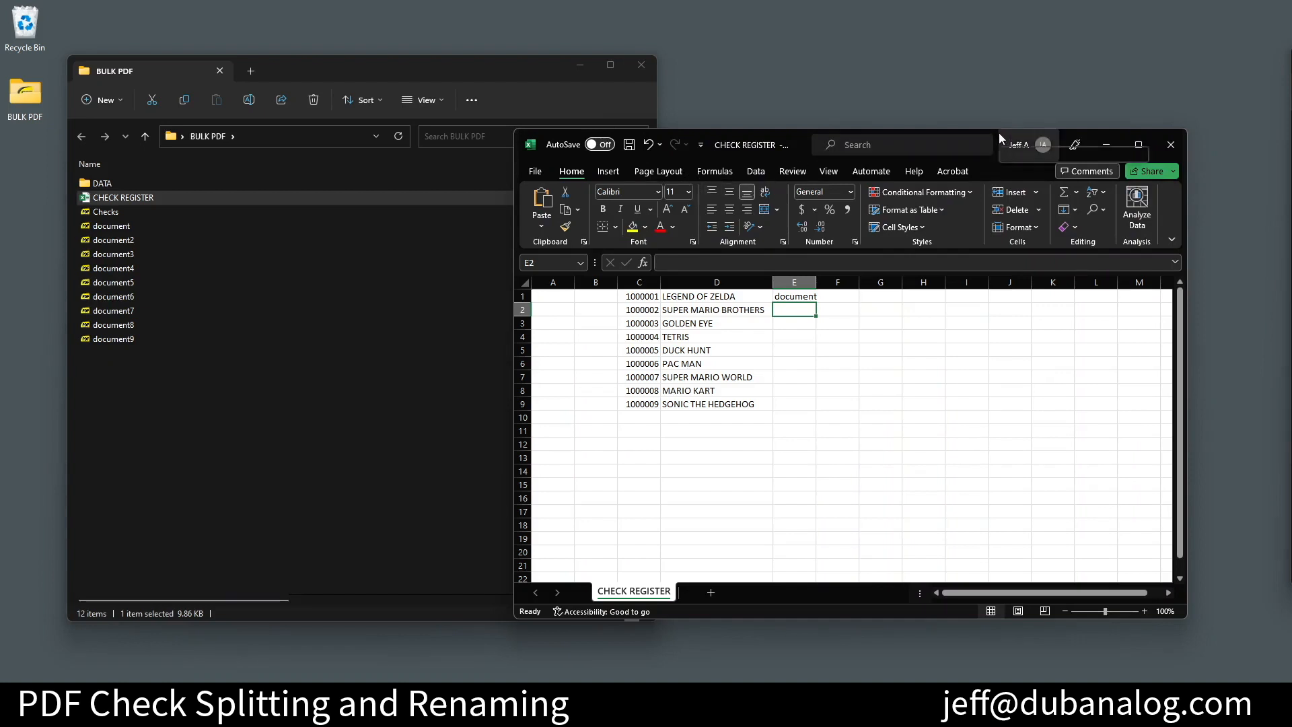
pyautogui.moveTo(993, 170); pyautogui.dragTo(933, 98)
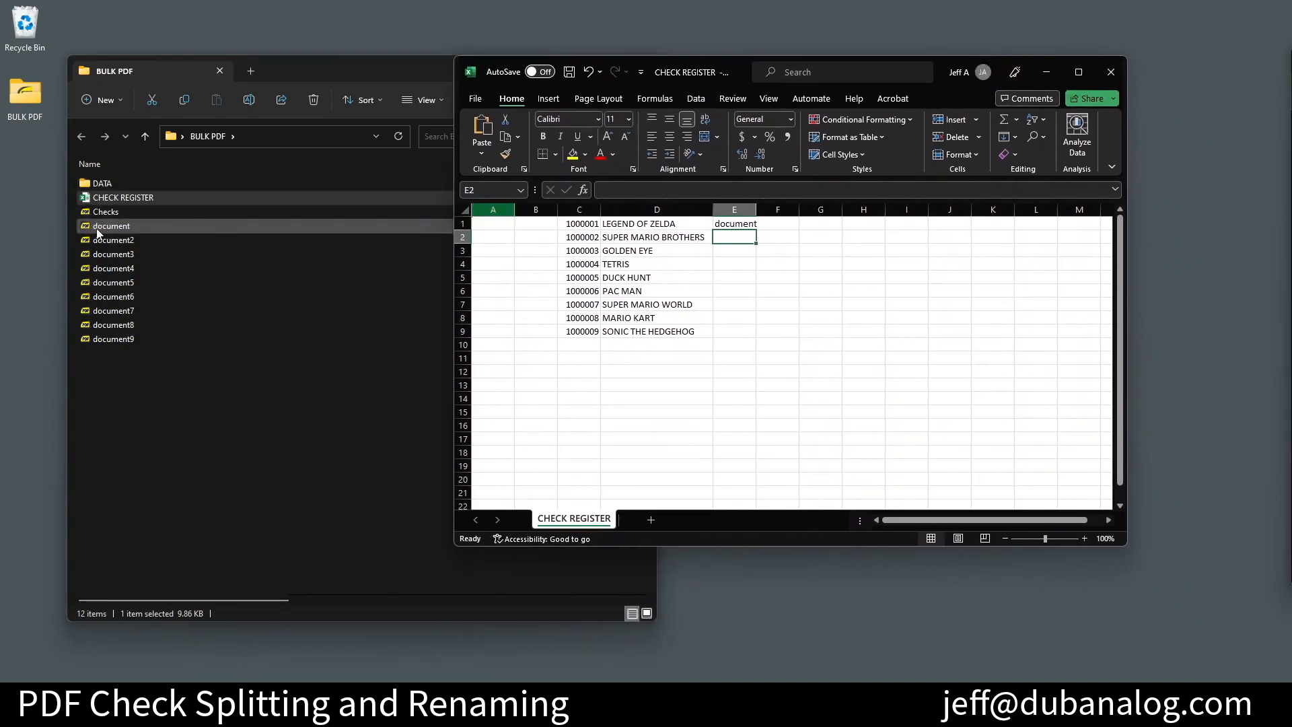
pyautogui.write('document2')
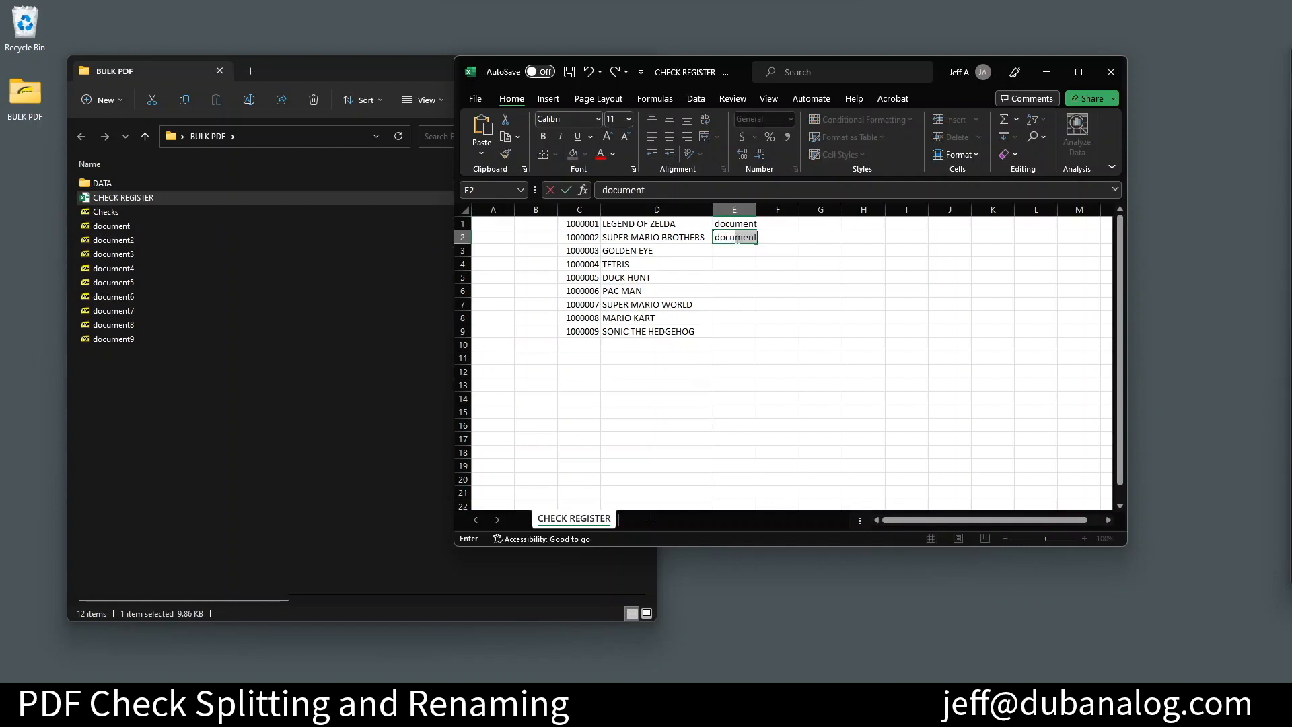
pyautogui.press('Return')
pyautogui.moveTo(755, 209); pyautogui.dragTo(768, 335)
pyautogui.click(744, 237)
pyautogui.click(640, 418)
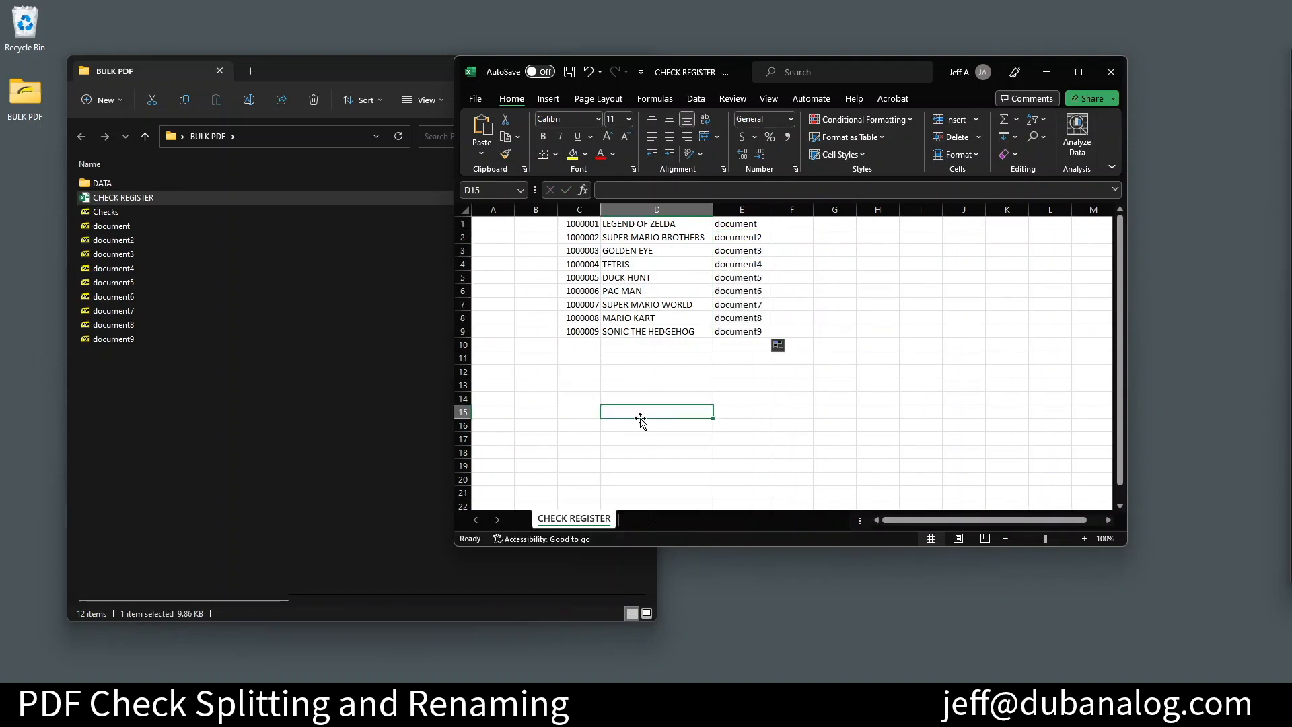
# Step: Open document9 to compare its vendor and check number with row 9 of the register, and return to the workbook
pyautogui.doubleClick(112, 340)
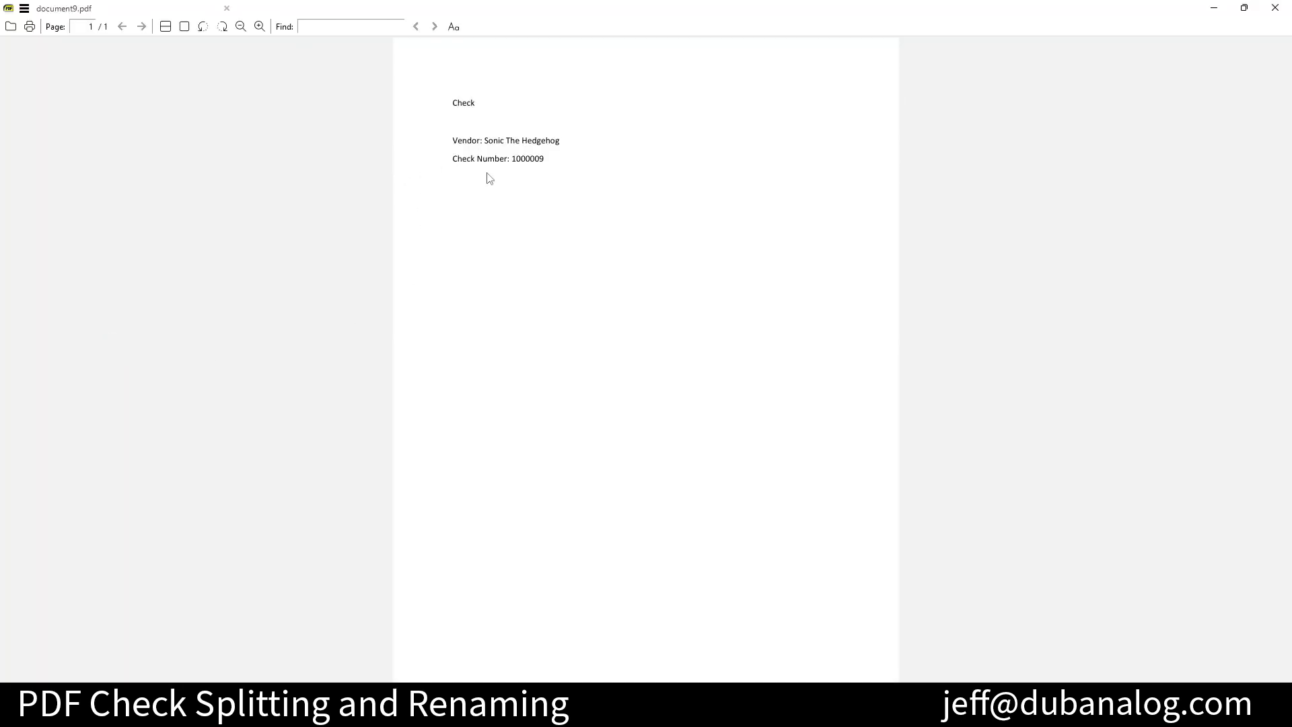
pyautogui.click(1274, 7)
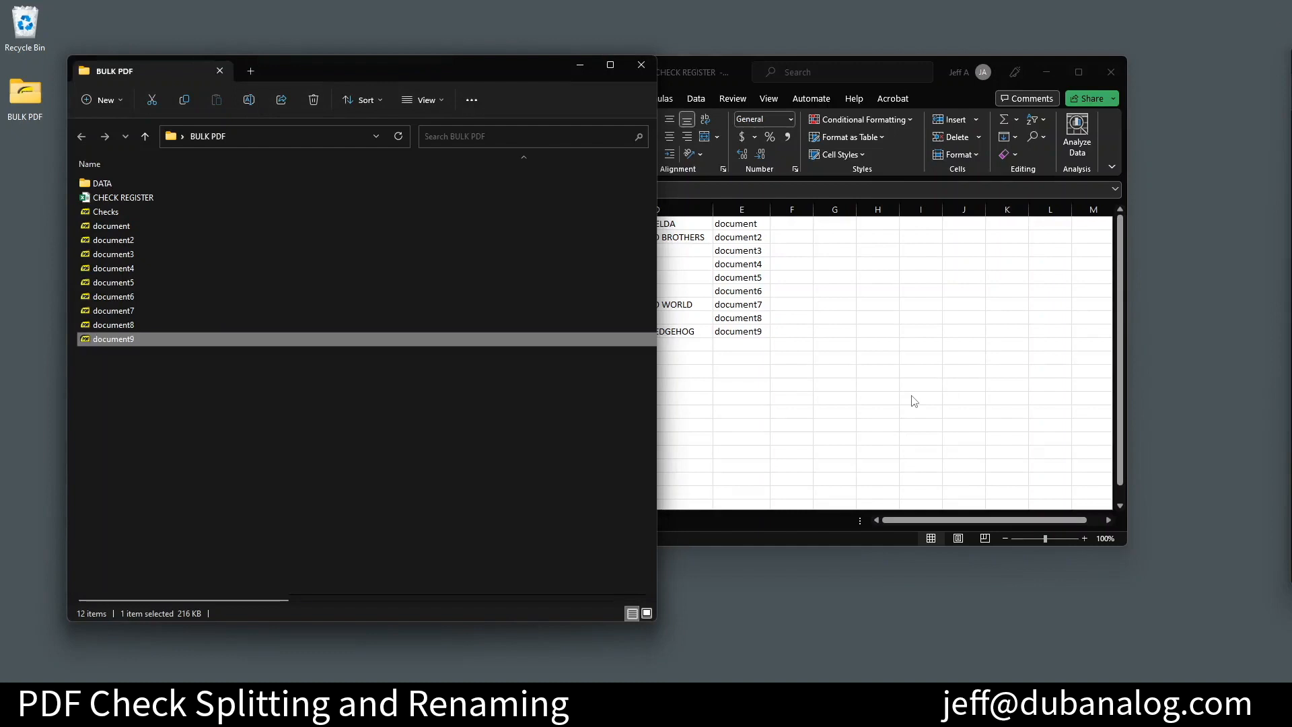
pyautogui.click(913, 399)
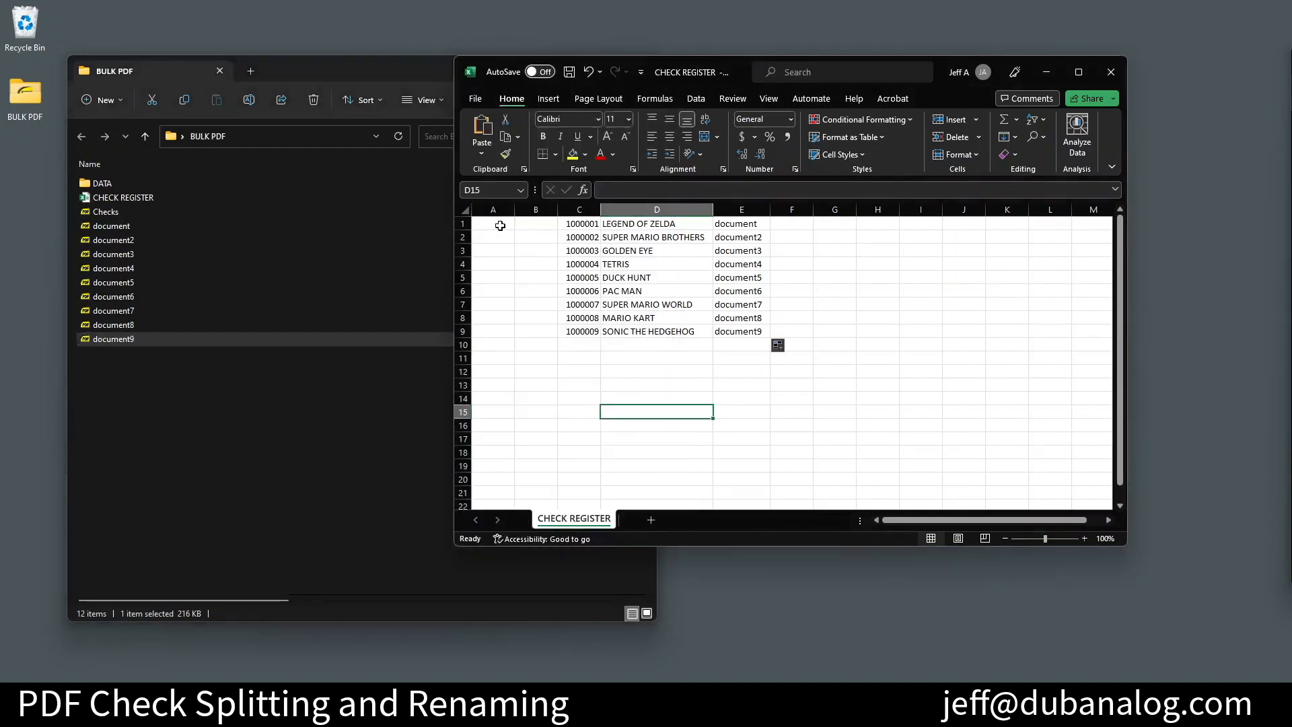
# Step: Enter the formula =CONCATENATE(E1,".pdf") in cell A1 to build the first original file name with its extension
pyautogui.click(500, 225)
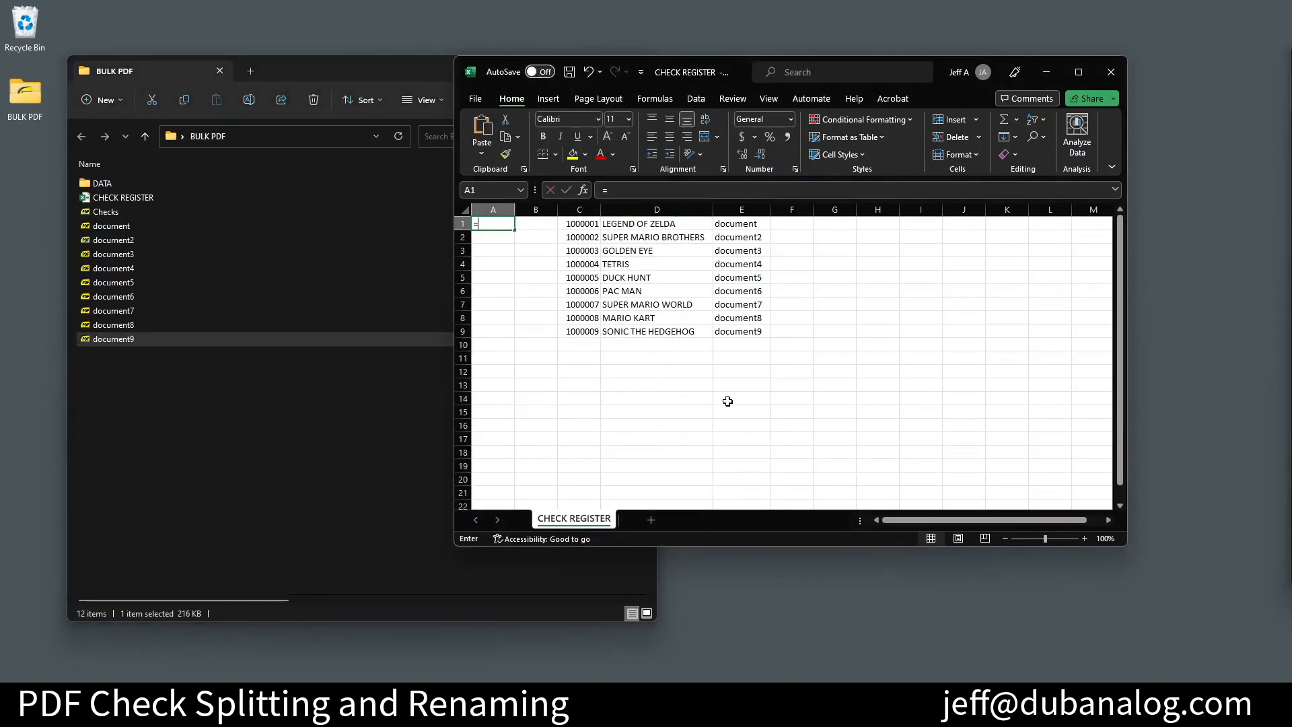
pyautogui.write('=con')
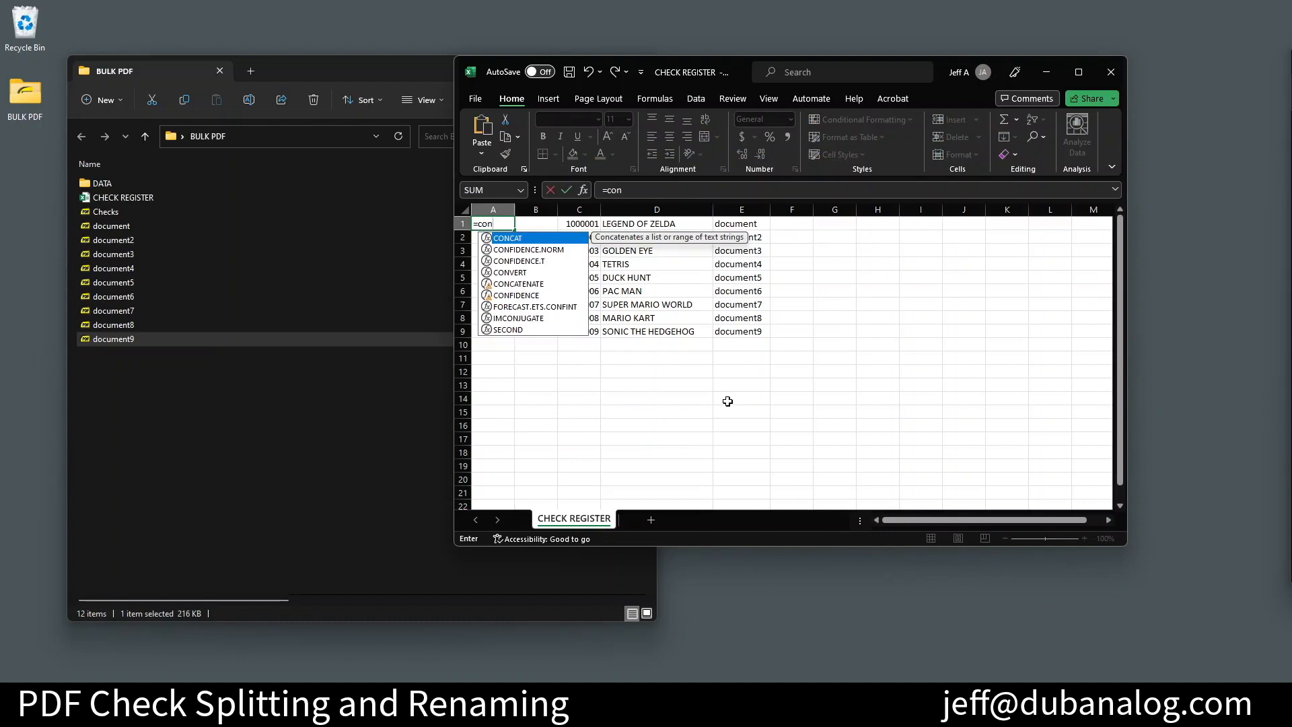
pyautogui.press('Down')
pyautogui.press('Down')
pyautogui.press('Down')
pyautogui.press('Down')
pyautogui.press('Tab')
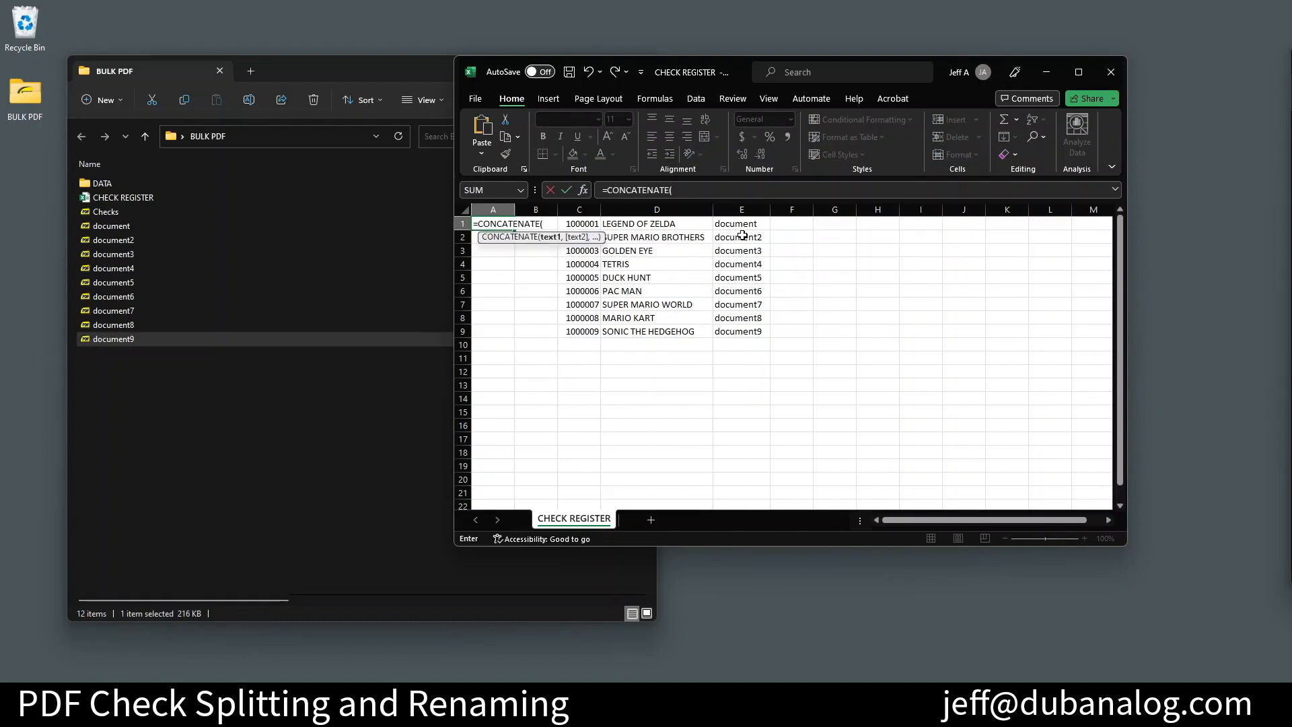
pyautogui.click(747, 223)
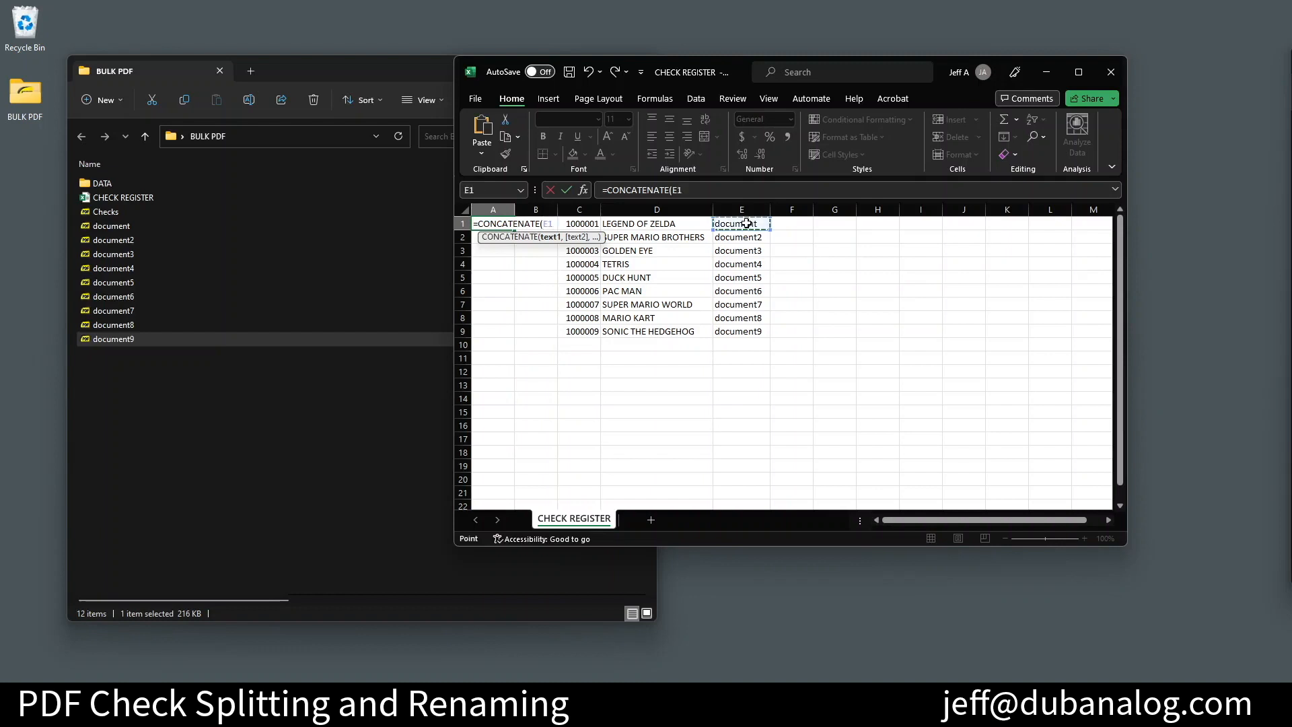
pyautogui.write(',')
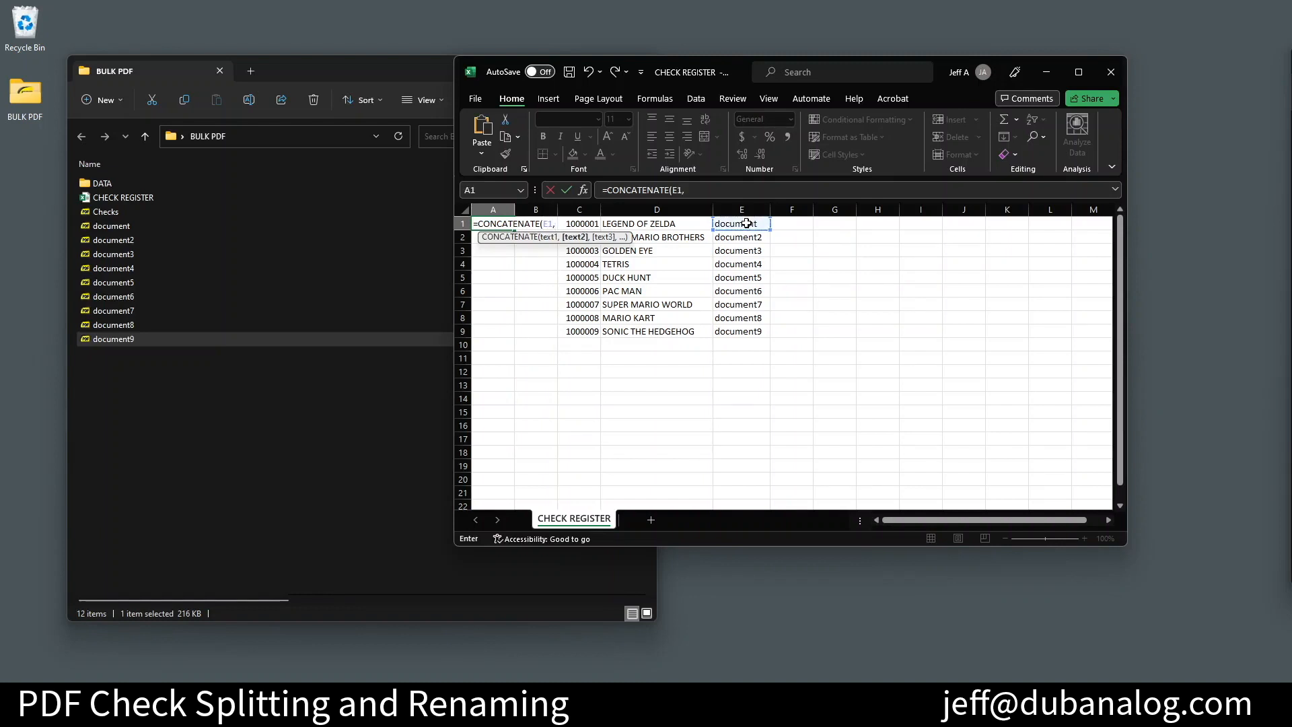
pyautogui.write('".pdf")')
pyautogui.press('Return')
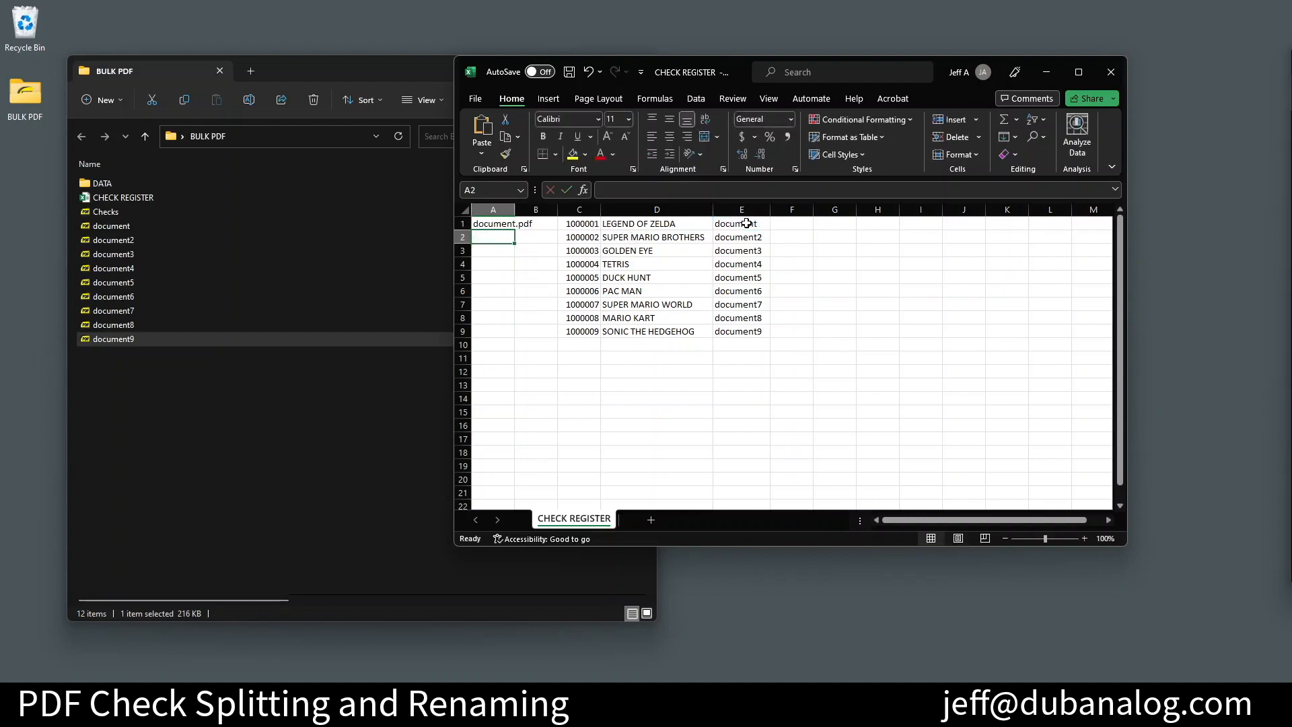
# Step: Widen column A to show the full file name and fill the A1 formula down to A9
pyautogui.moveTo(514, 209); pyautogui.dragTo(539, 209)
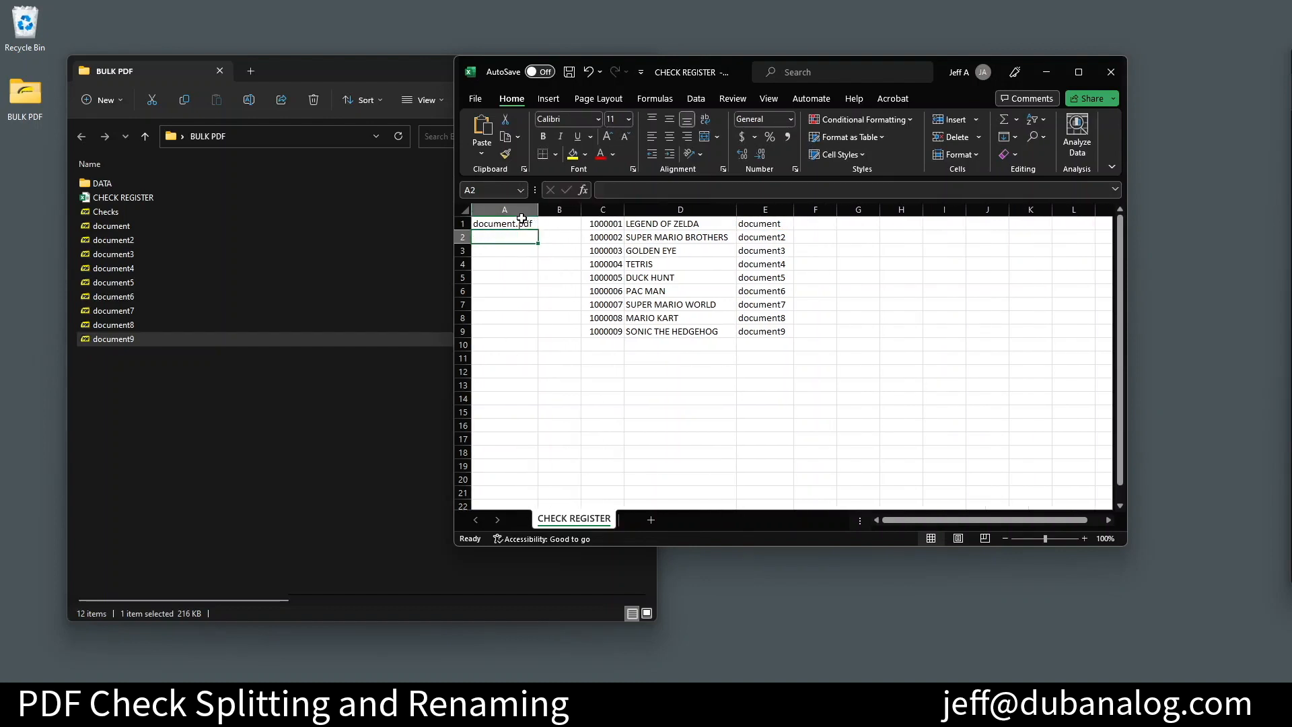
pyautogui.click(522, 223)
pyautogui.moveTo(538, 230); pyautogui.dragTo(538, 333)
pyautogui.click(530, 355)
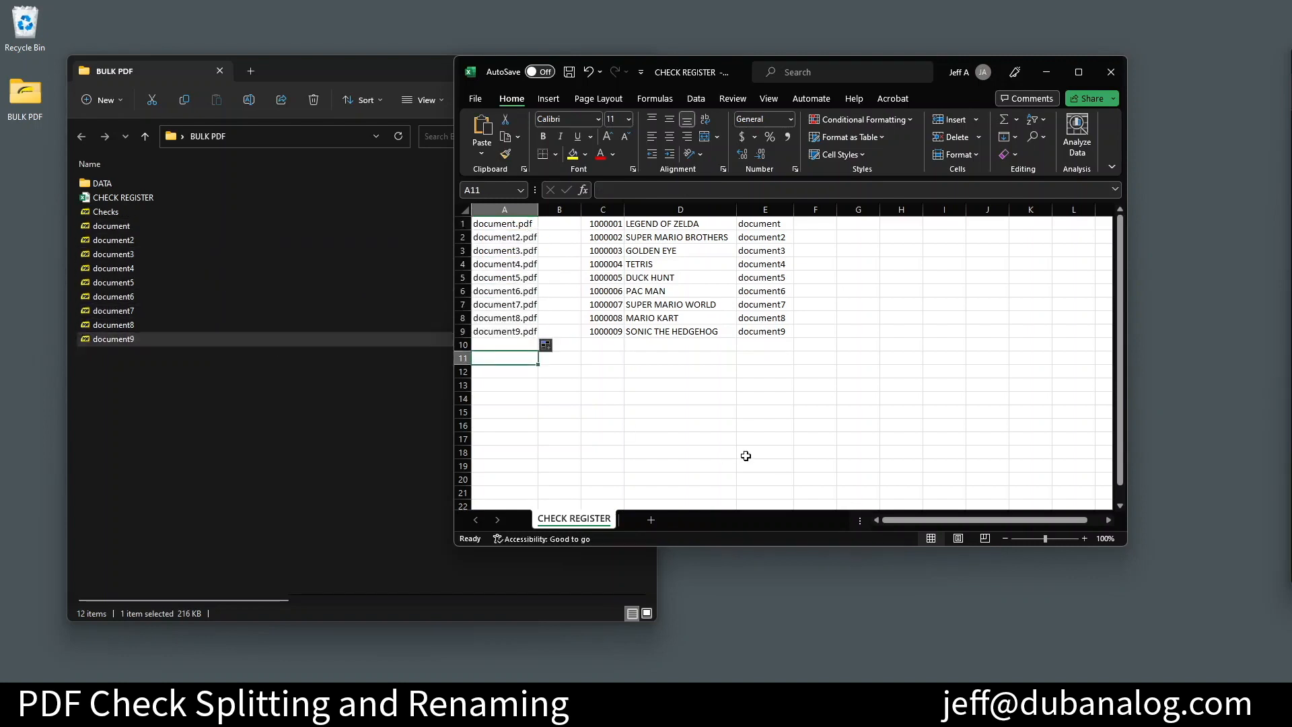
# Step: Widen column B to make room for the longer new file names
pyautogui.moveTo(581, 210); pyautogui.dragTo(665, 211)
pyautogui.click(632, 226)
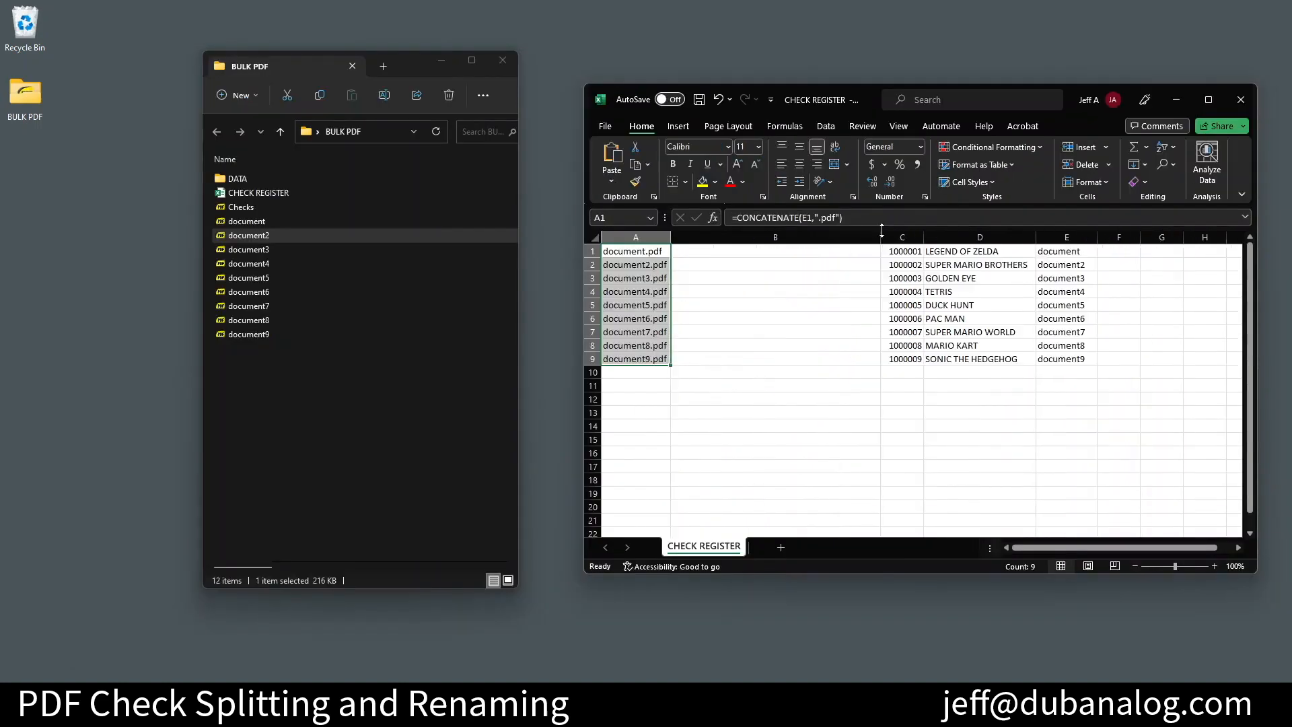
pyautogui.press('Escape')
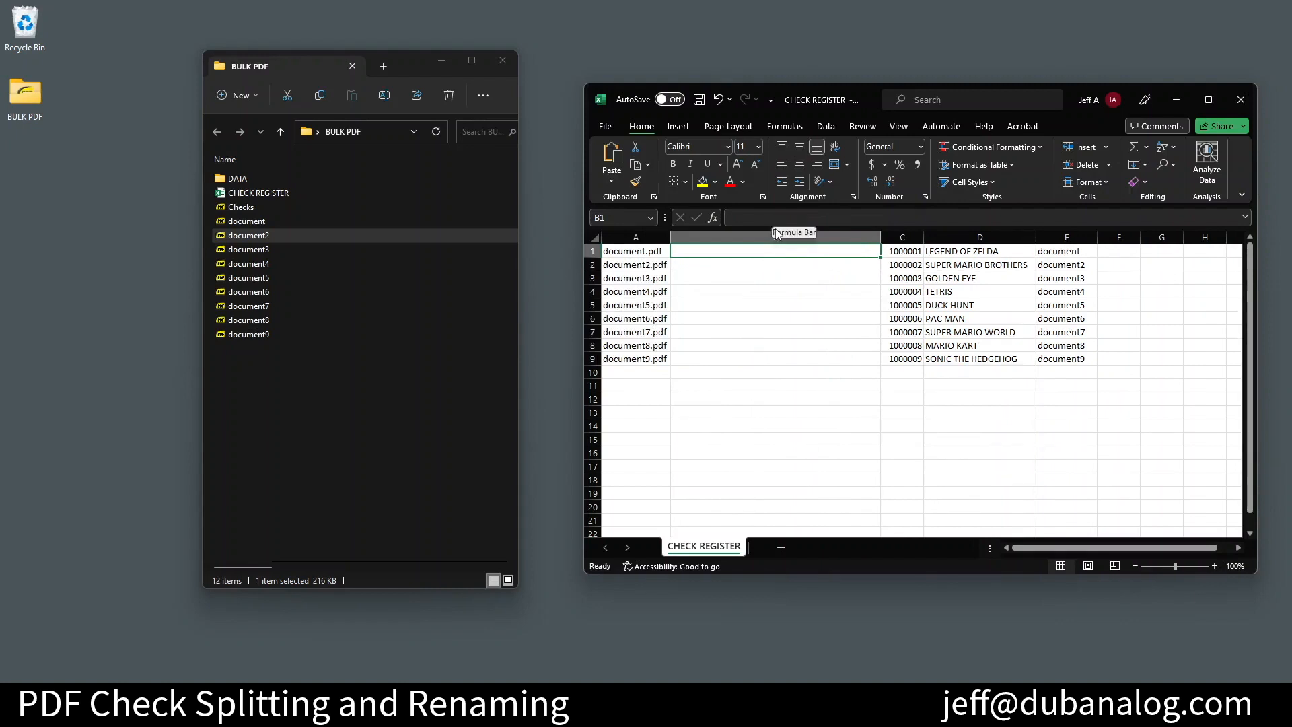
# Step: Enter the formula =CONCATENATE(C1,"_-_",D1,".pdf") in cell B1 to combine check number and vendor into a new file name
pyautogui.write('=con')
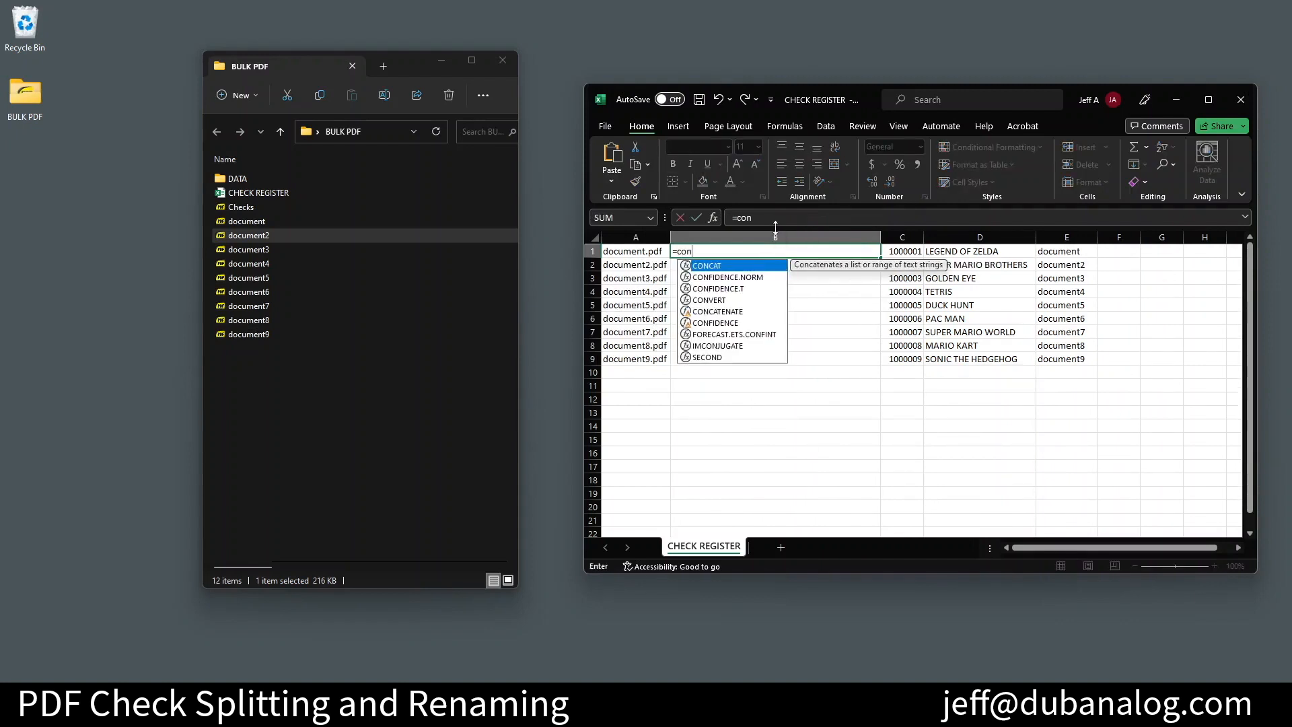
pyautogui.click(747, 311)
pyautogui.doubleClick(751, 311)
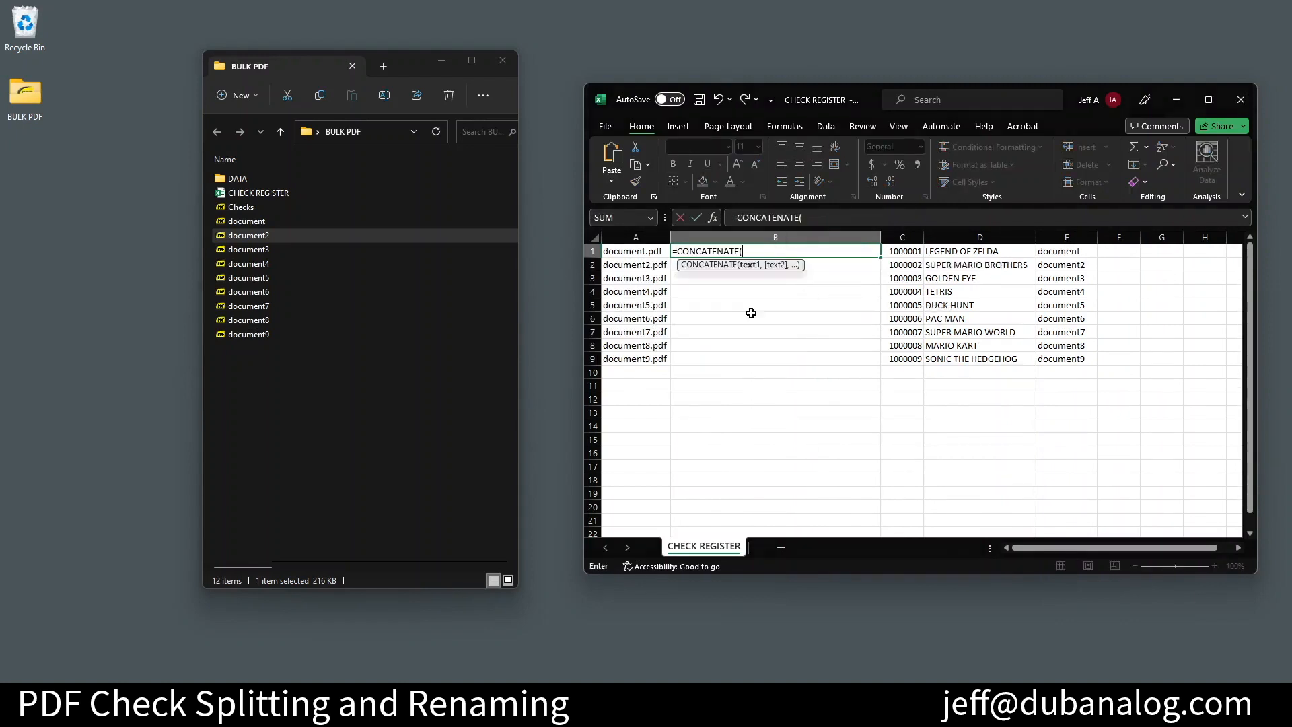
pyautogui.click(910, 251)
pyautogui.write(',')
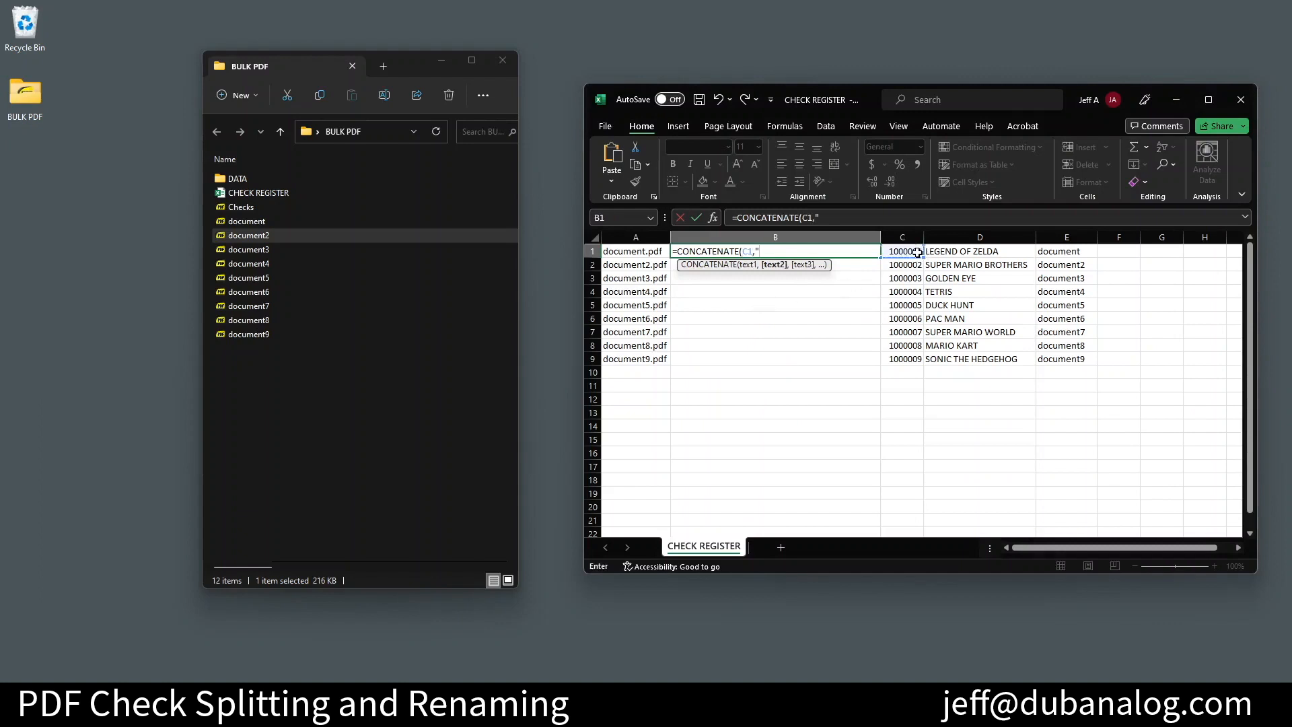
pyautogui.write('"_-_",')
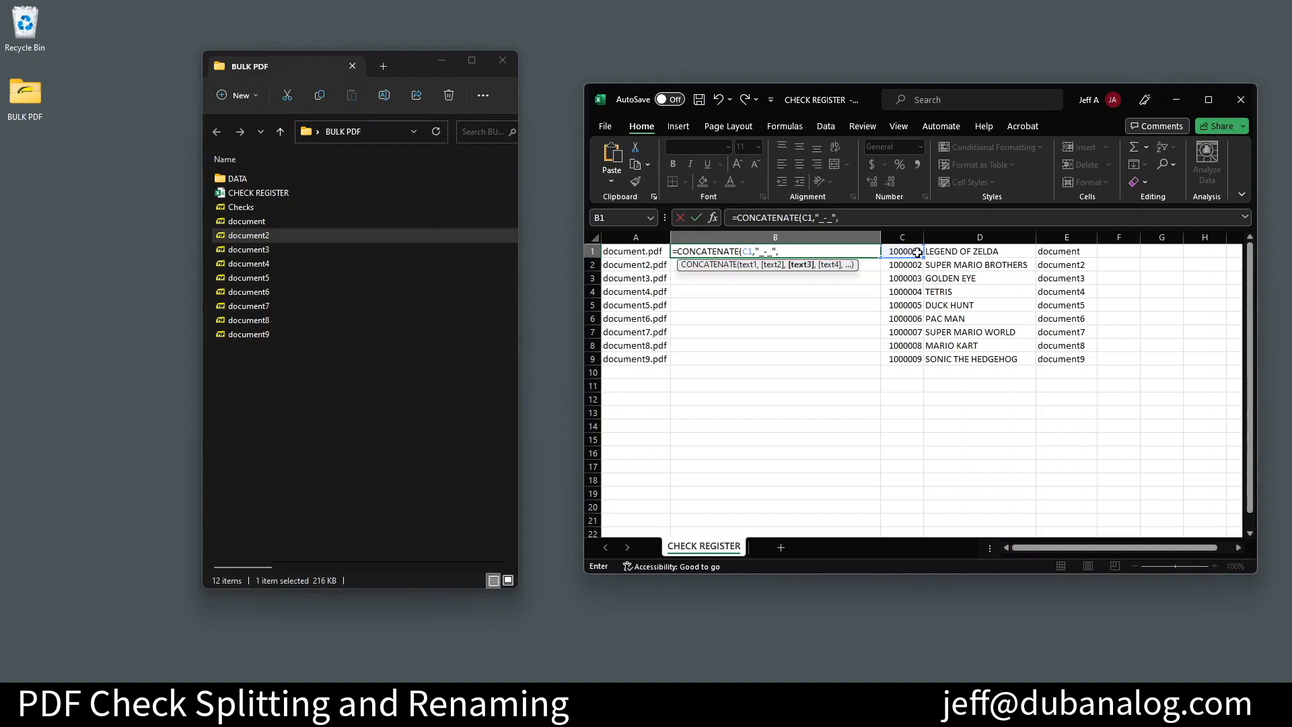
pyautogui.click(945, 251)
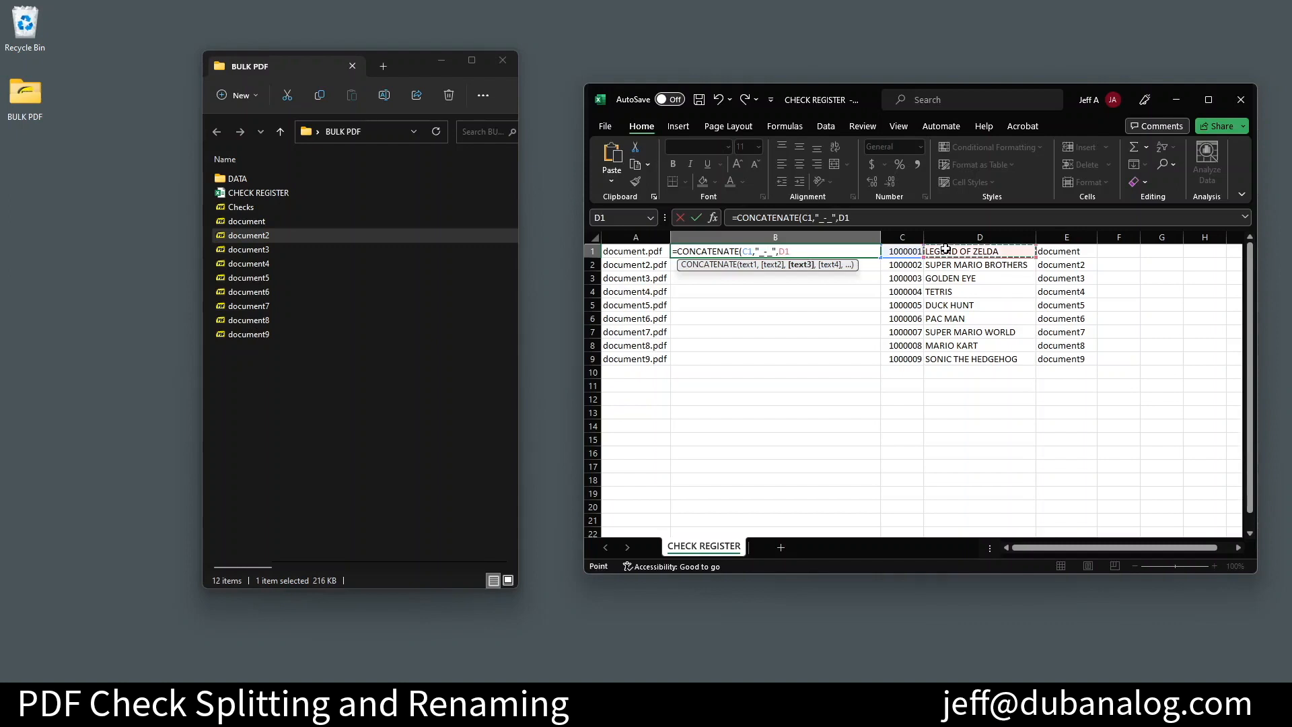
pyautogui.write(',"')
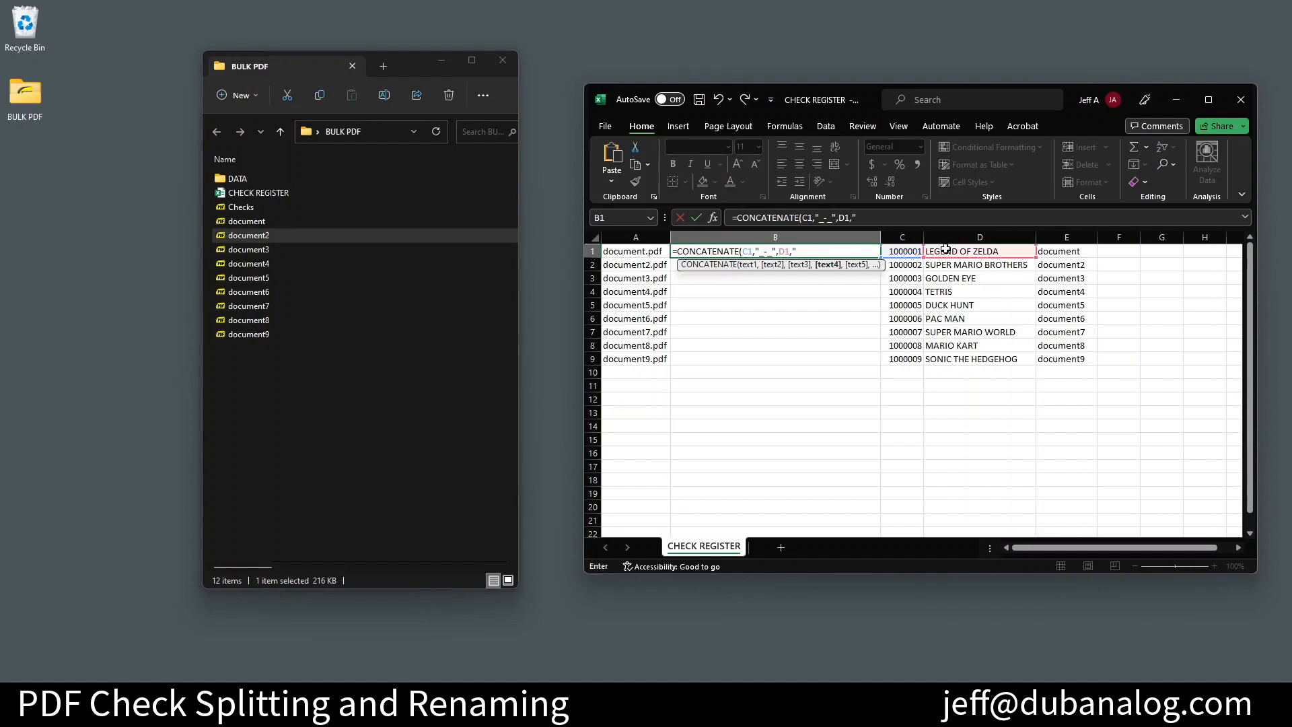
pyautogui.write('.pdf"')
pyautogui.write(')')
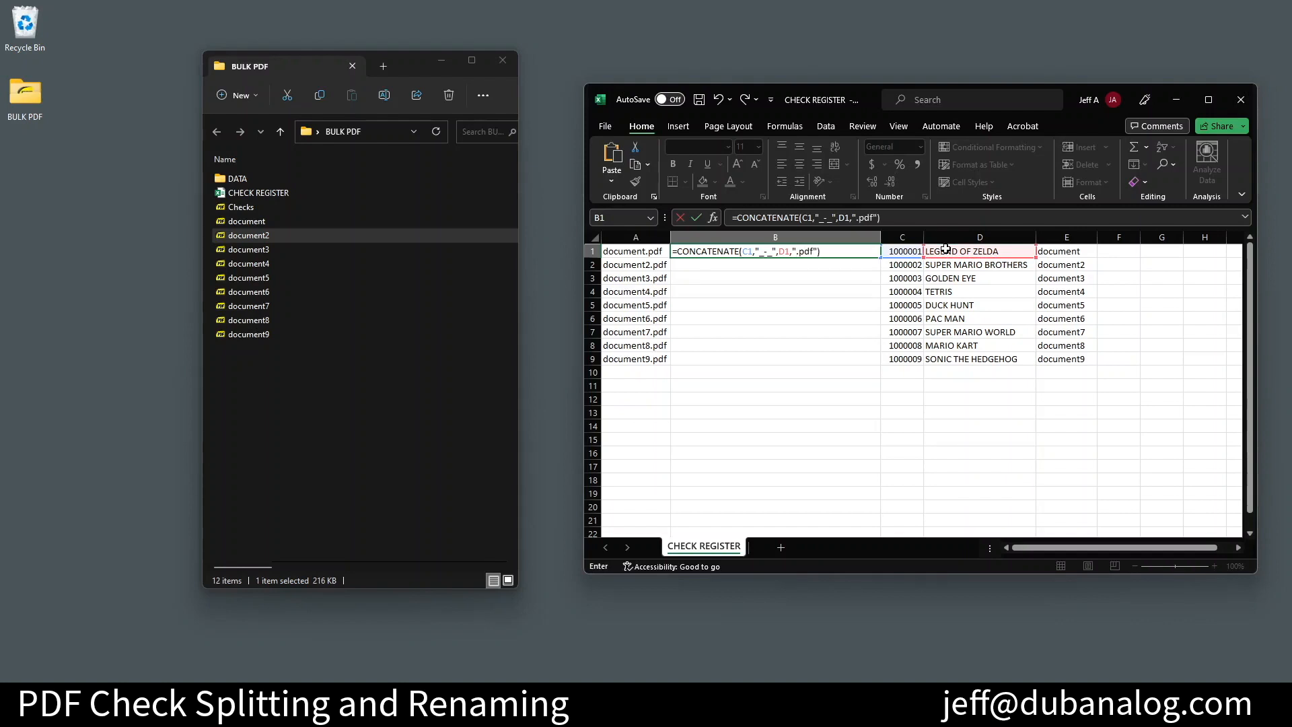
pyautogui.press('Return')
# Step: Fill the B1 formula down to B9 so every check gets a new file name
pyautogui.click(849, 249)
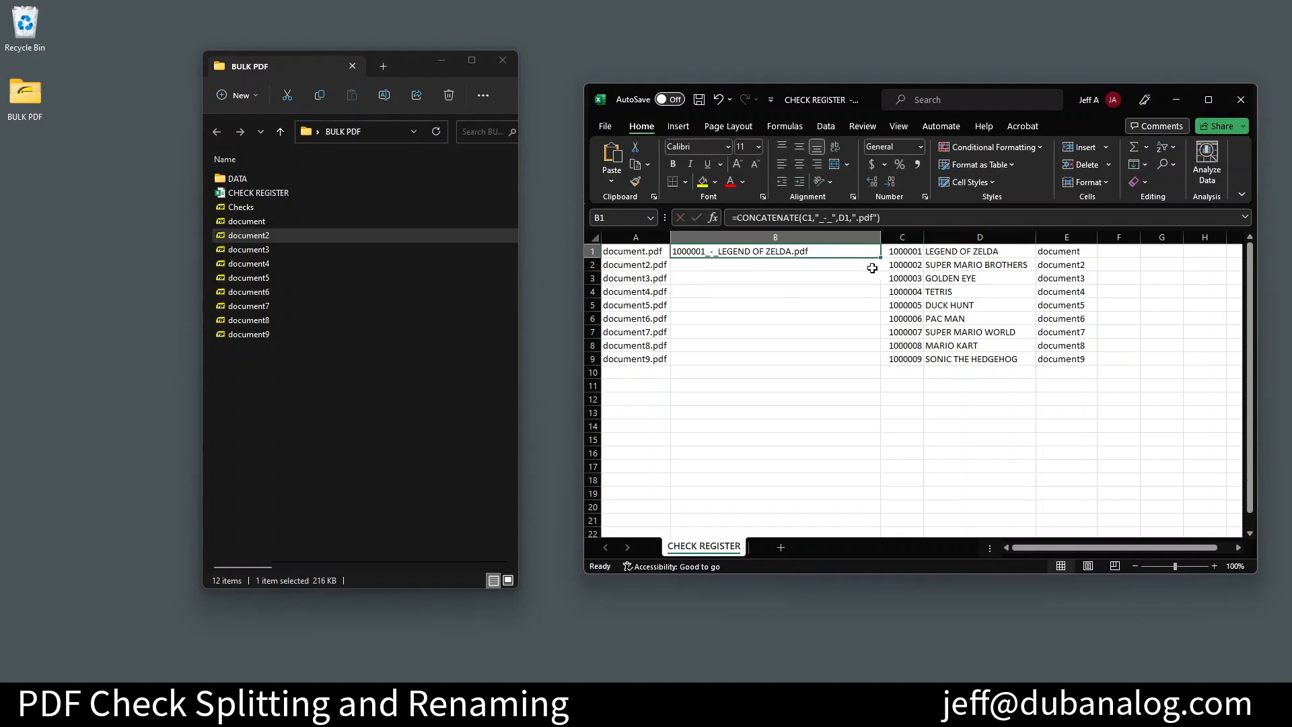
pyautogui.moveTo(879, 258); pyautogui.dragTo(877, 363)
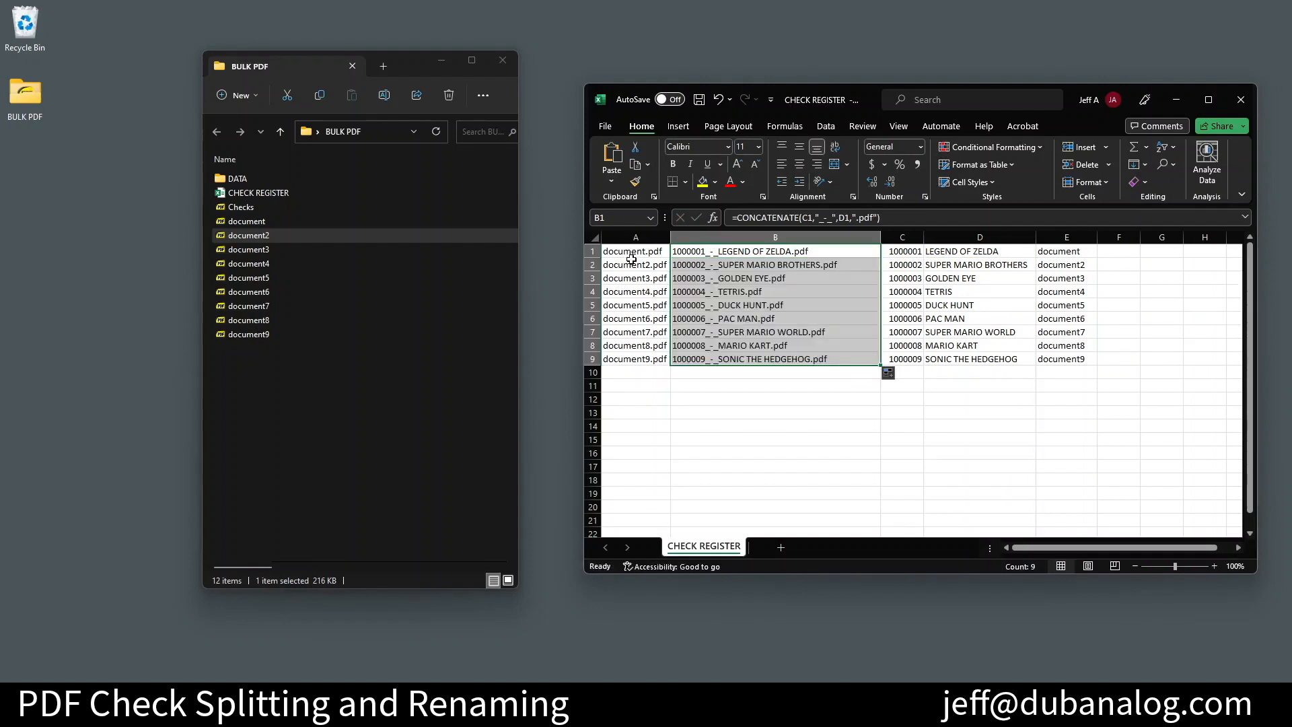
pyautogui.click(656, 399)
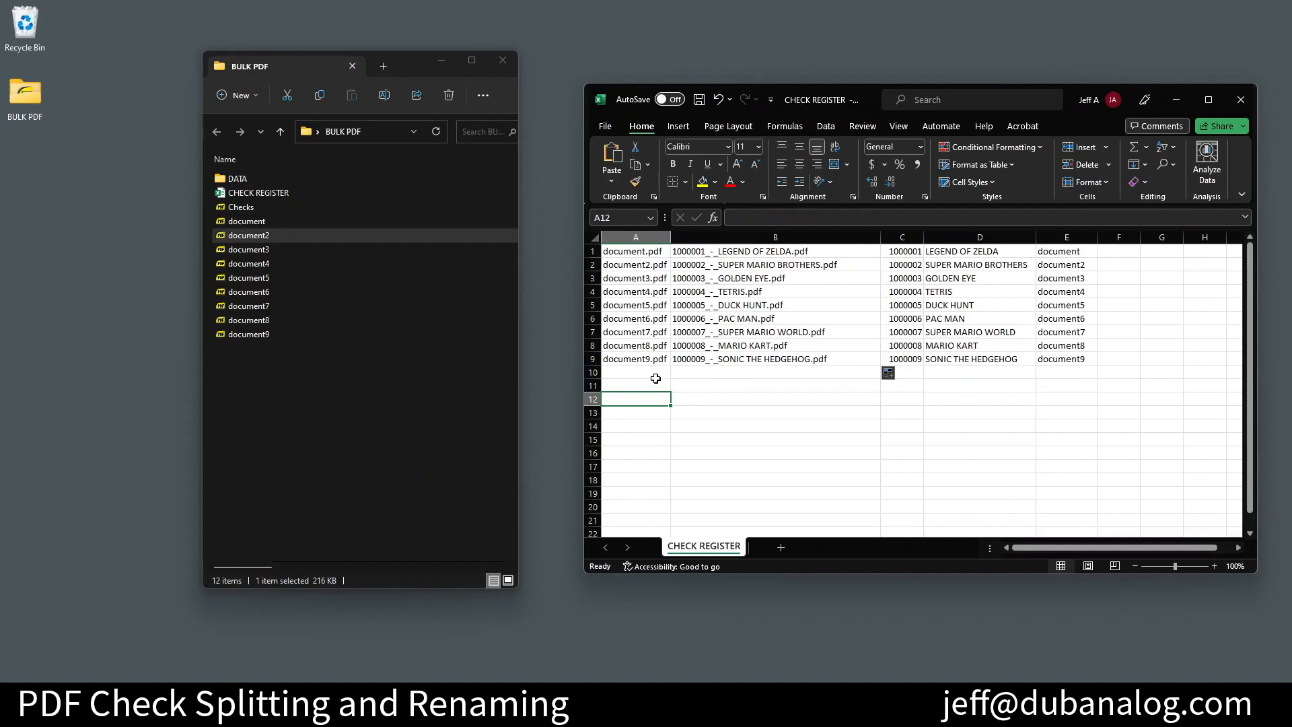
# Step: Save the workbook, and save a copy as CHECK REGISTER in CSV UTF-8 (Comma delimited) format in the BULK PDF folder
pyautogui.hotkey('ctrl', 's')
pyautogui.click(606, 128)
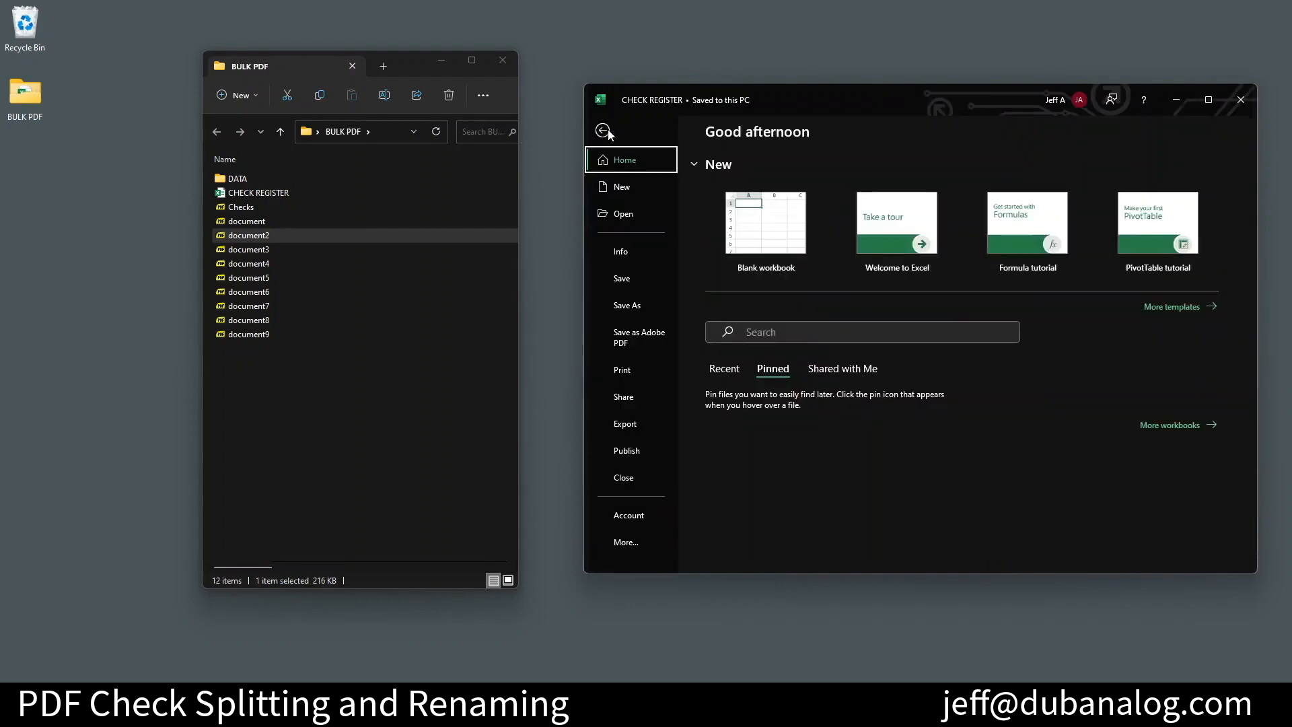
pyautogui.click(644, 306)
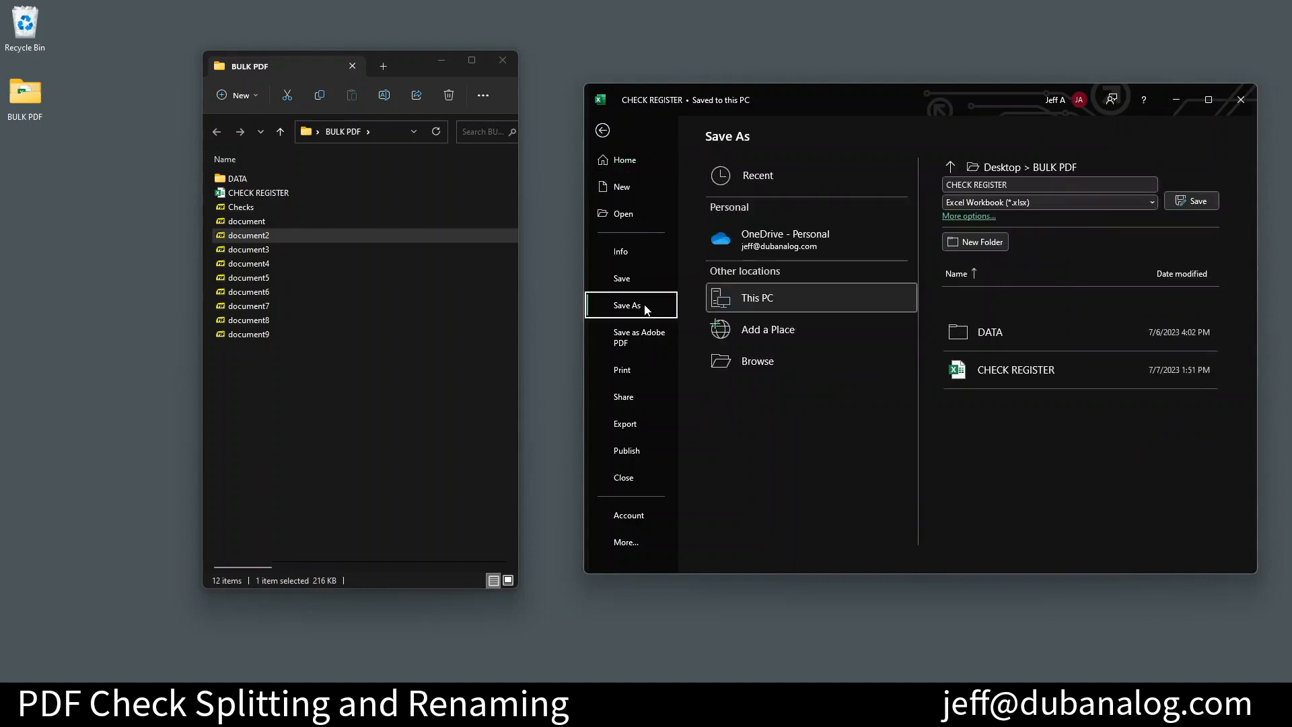
pyautogui.click(1001, 202)
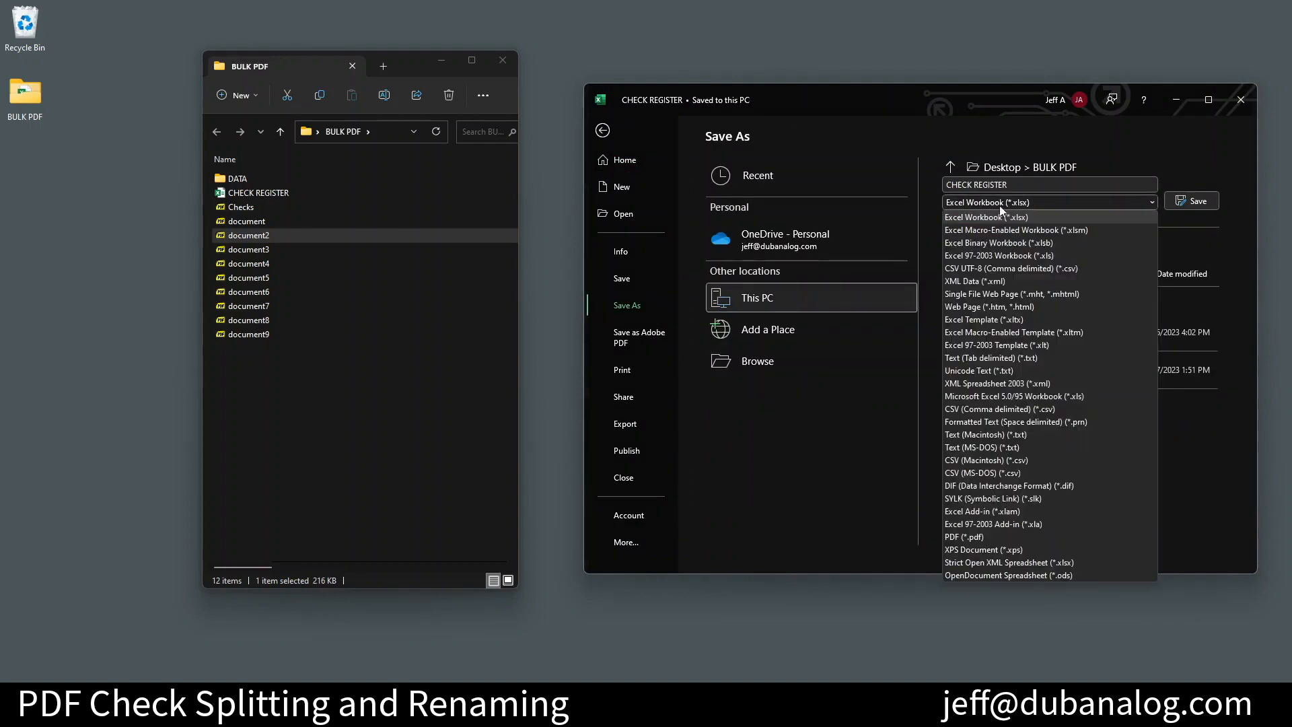
pyautogui.click(1007, 268)
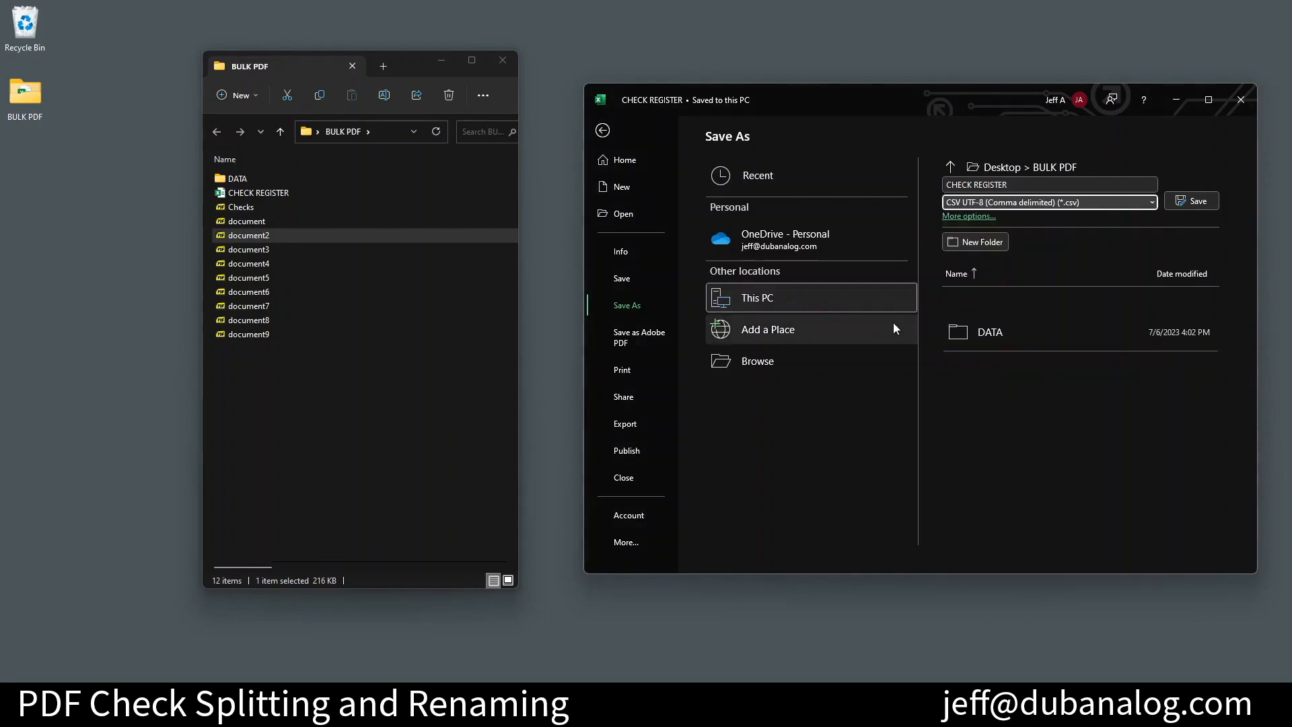
pyautogui.click(1181, 200)
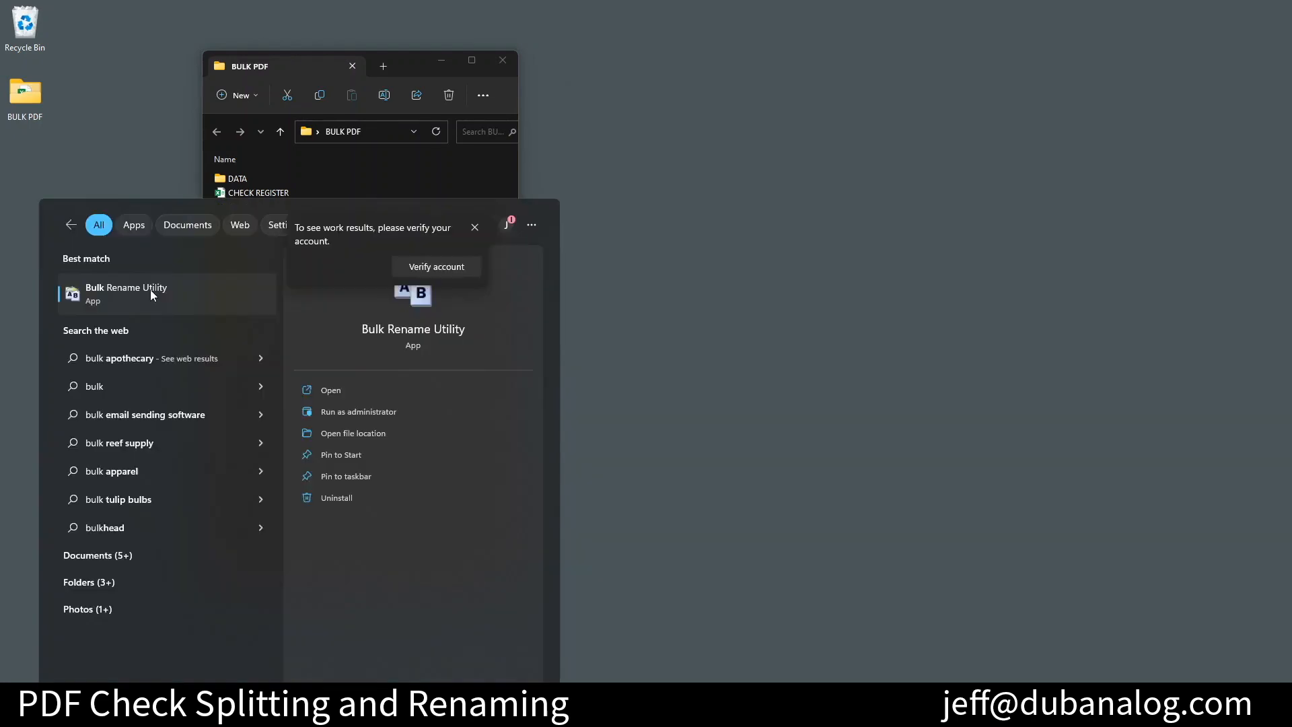
# Step: Open Bulk Rename Utility and import the rename pairs from the comma-separated CHECK REGISTER file in BULK PDF
pyautogui.click(151, 289)
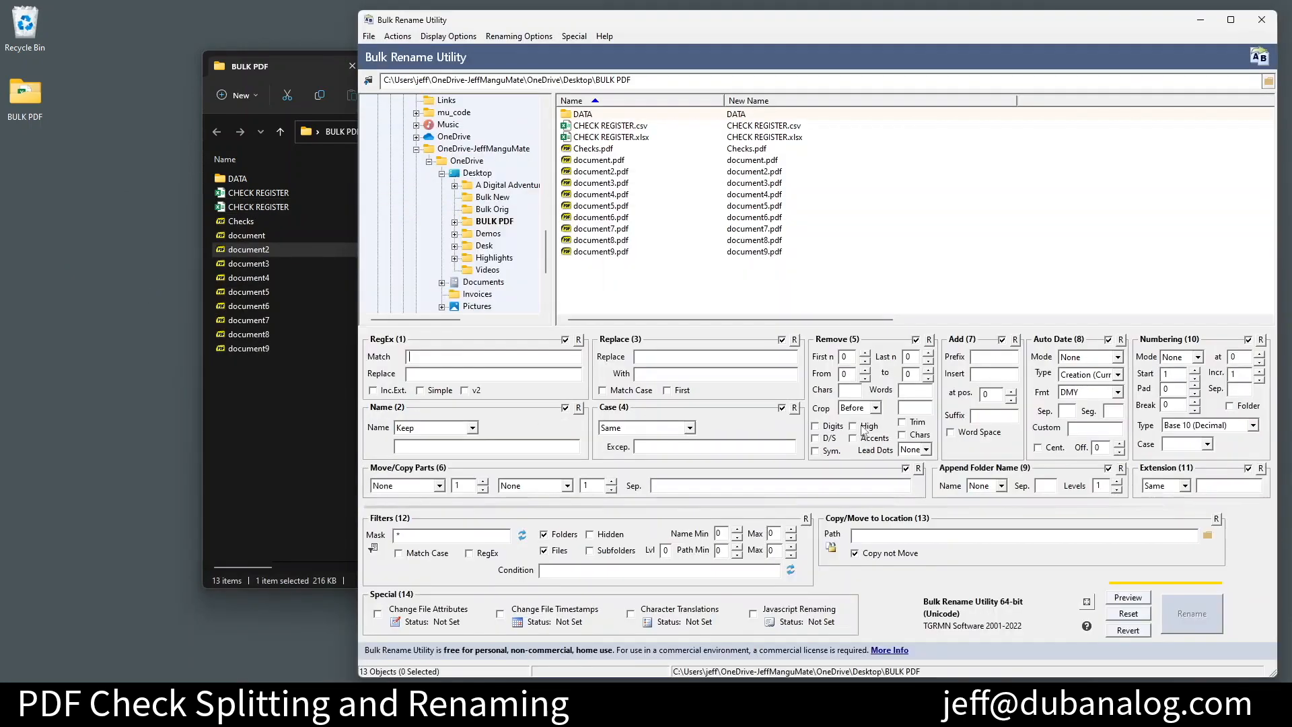
pyautogui.click(400, 37)
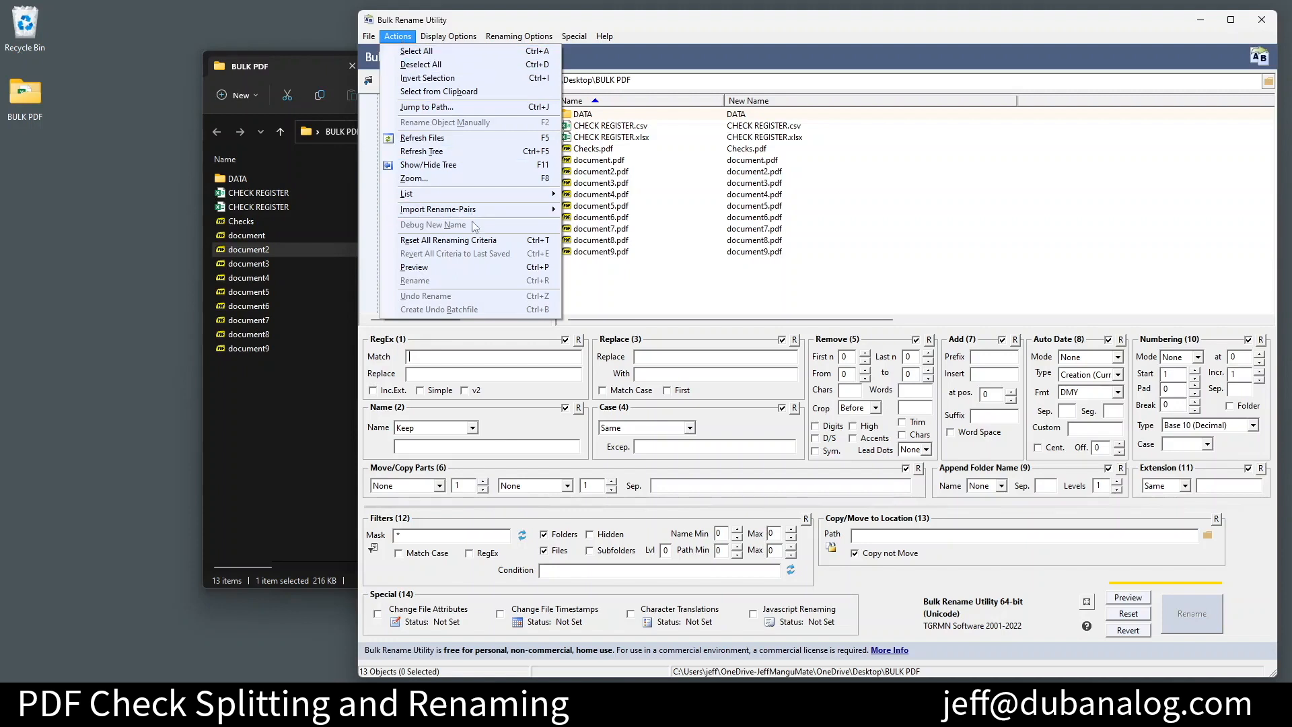
pyautogui.moveTo(483, 210)
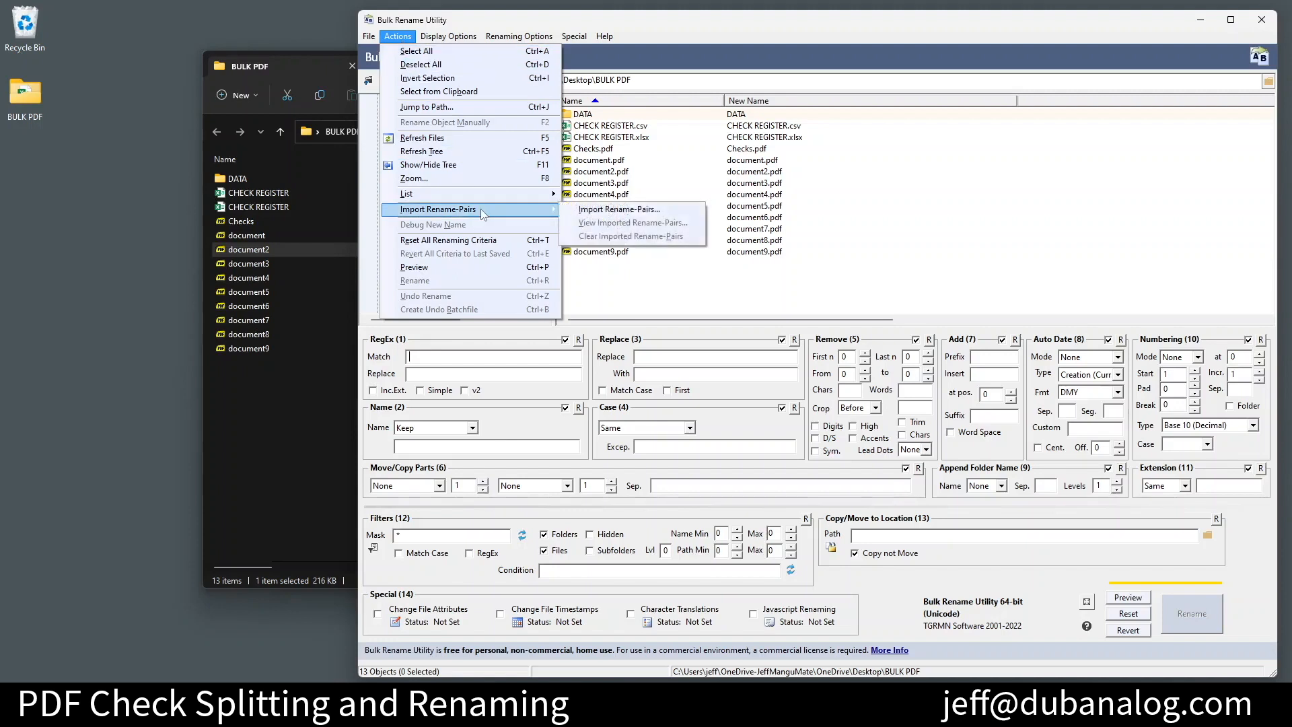
pyautogui.click(604, 211)
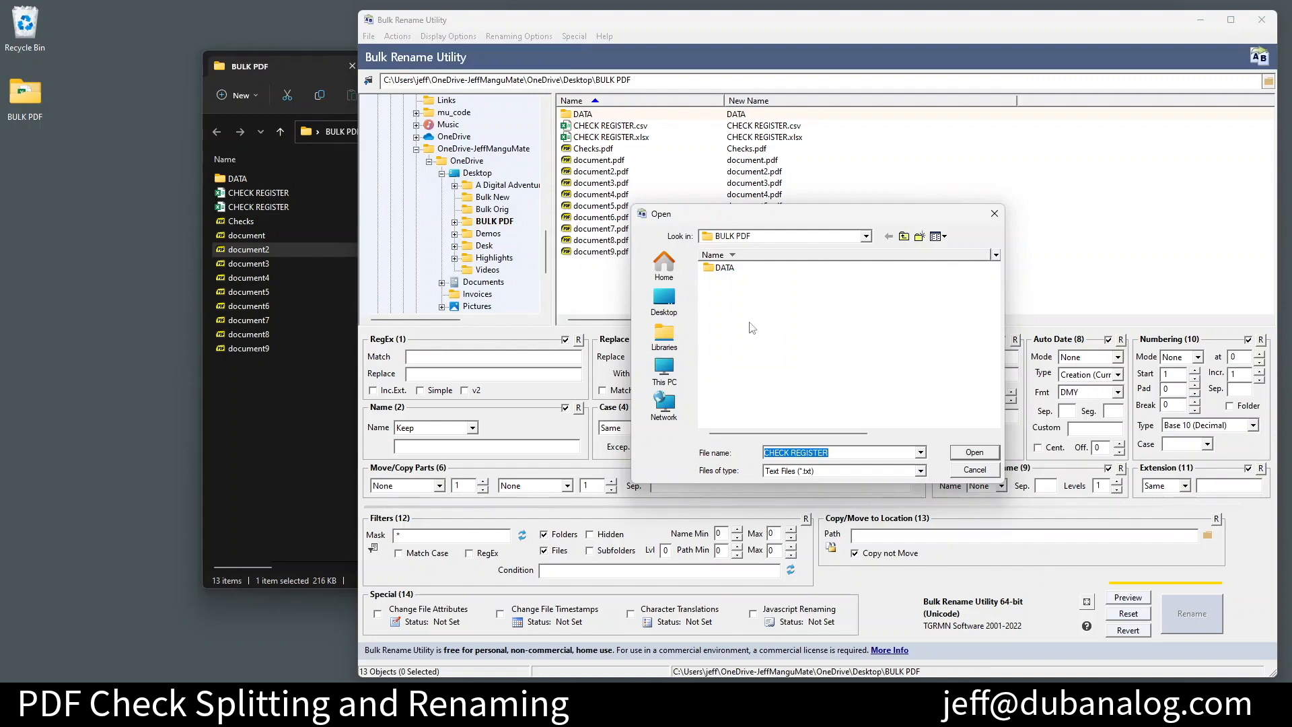
pyautogui.click(829, 471)
pyautogui.click(829, 489)
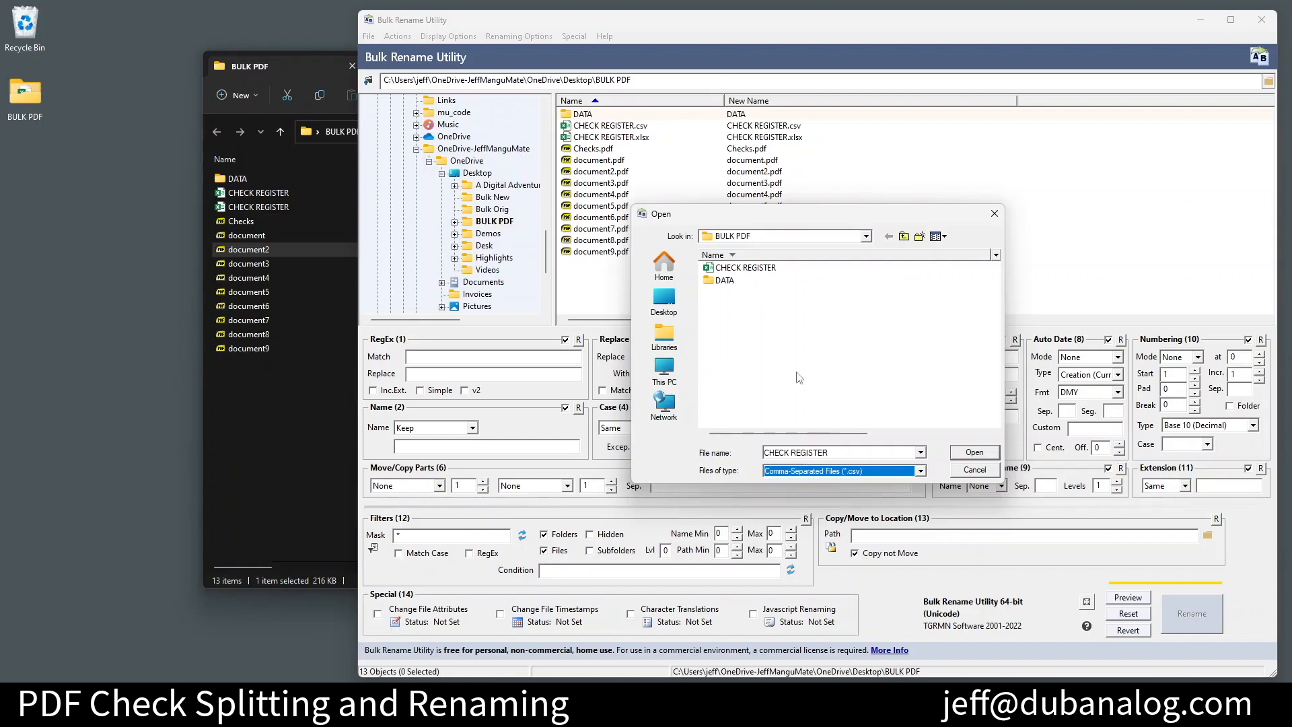
pyautogui.click(740, 269)
pyautogui.click(981, 455)
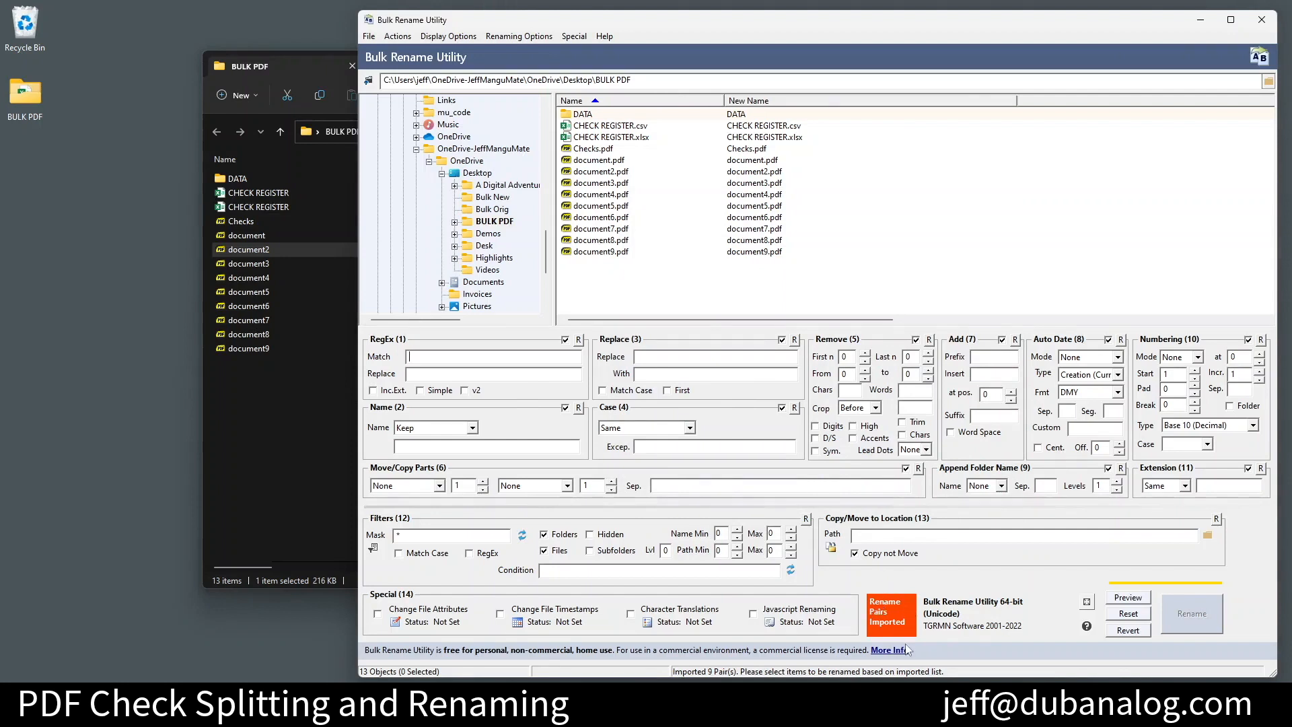
# Step: Select document.pdf through document9.pdf in the file list for renaming with the imported pairs
pyautogui.click(610, 160)
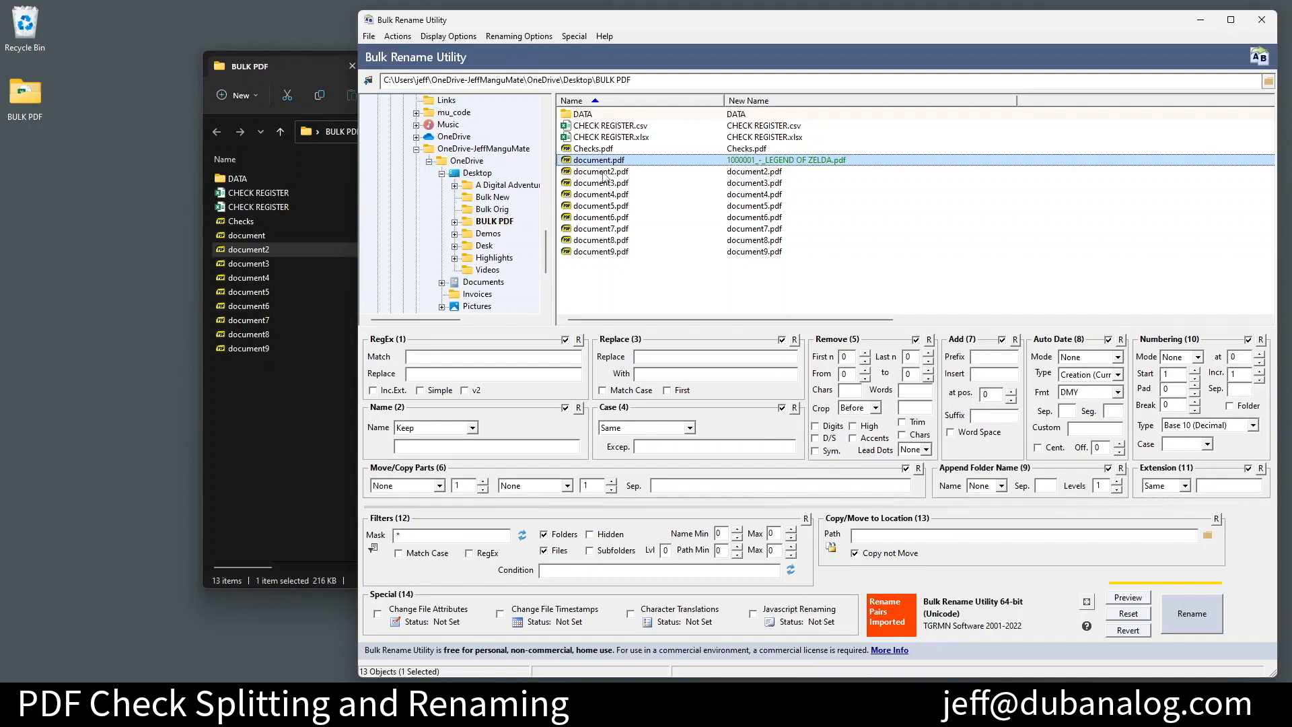
pyautogui.click(604, 173)
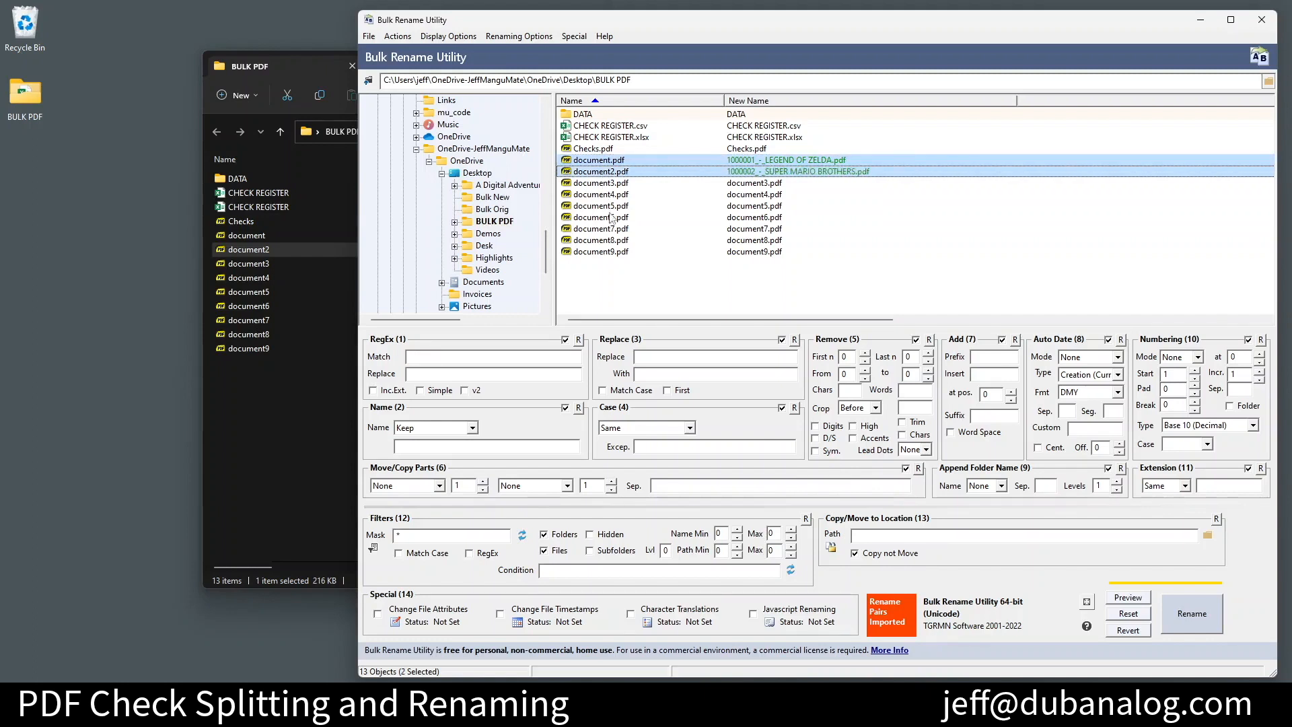
pyautogui.keyDown('shift'); pyautogui.click(614, 253); pyautogui.keyUp('shift')
pyautogui.click(622, 162)
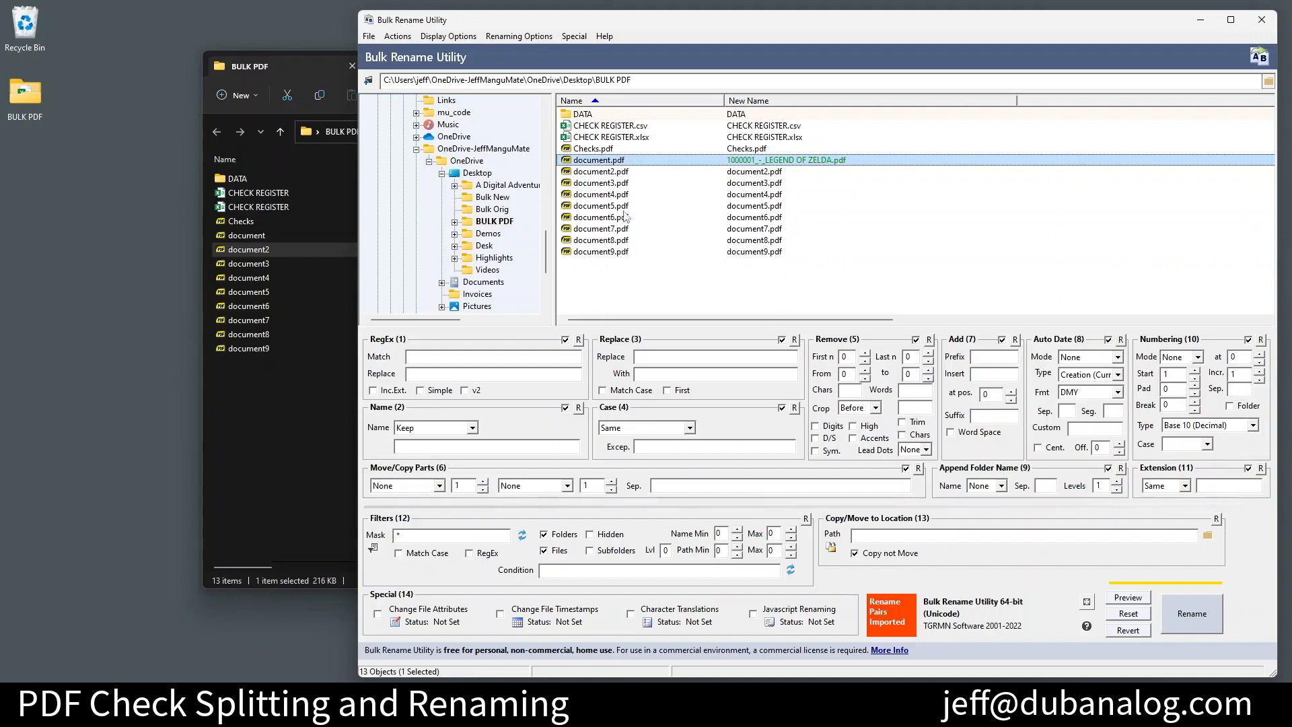
pyautogui.keyDown('shift'); pyautogui.click(617, 254); pyautogui.keyUp('shift')
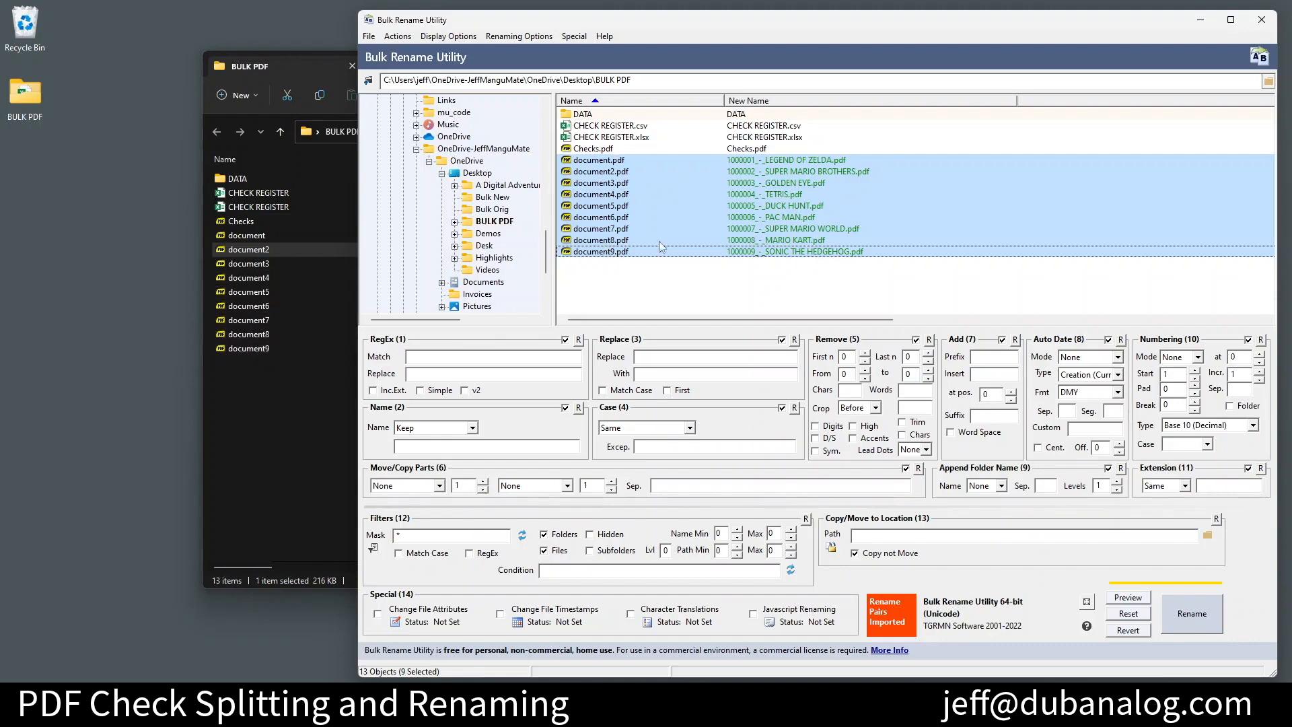
# Step: Open document9 from the BULK PDF folder, compare its vendor and check number with the planned new name, and close it
pyautogui.doubleClick(229, 348)
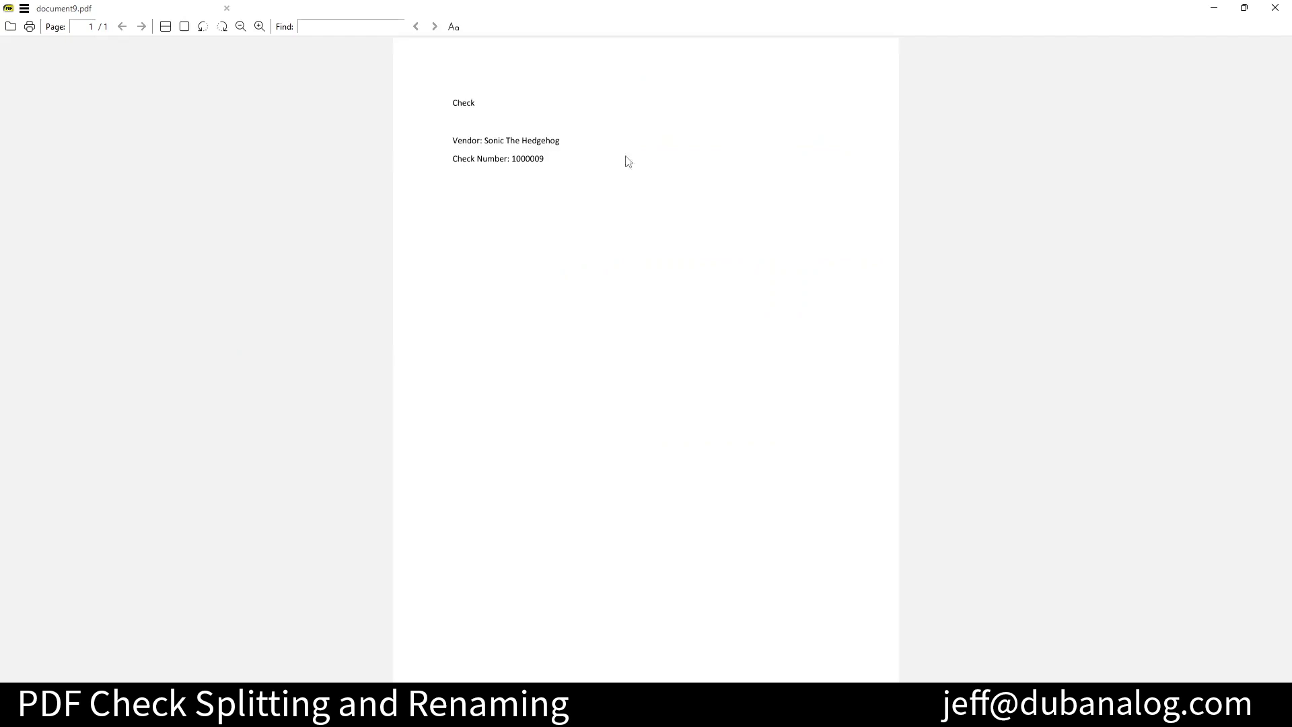
pyautogui.click(1243, 7)
pyautogui.moveTo(519, 70); pyautogui.dragTo(500, 143)
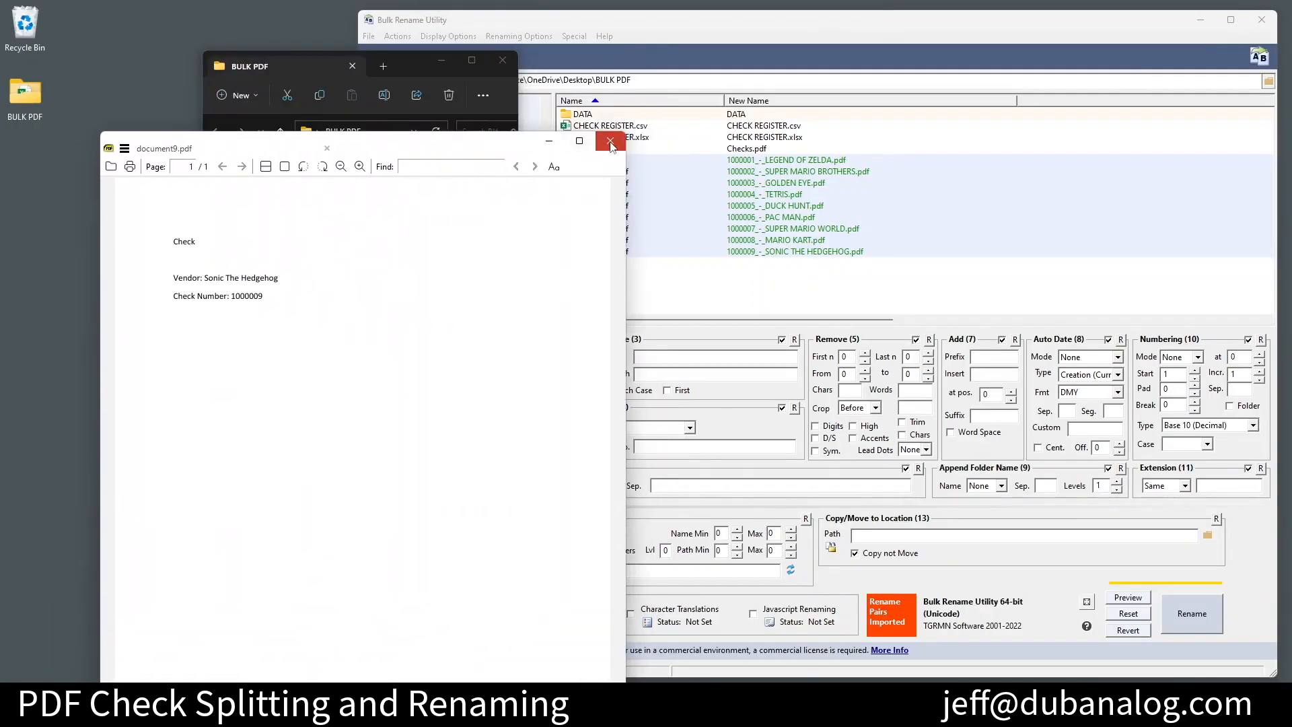
pyautogui.click(611, 146)
# Step: Rename the nine selected document PDFs with the imported rename pairs in Bulk Rename Utility
pyautogui.click(1194, 625)
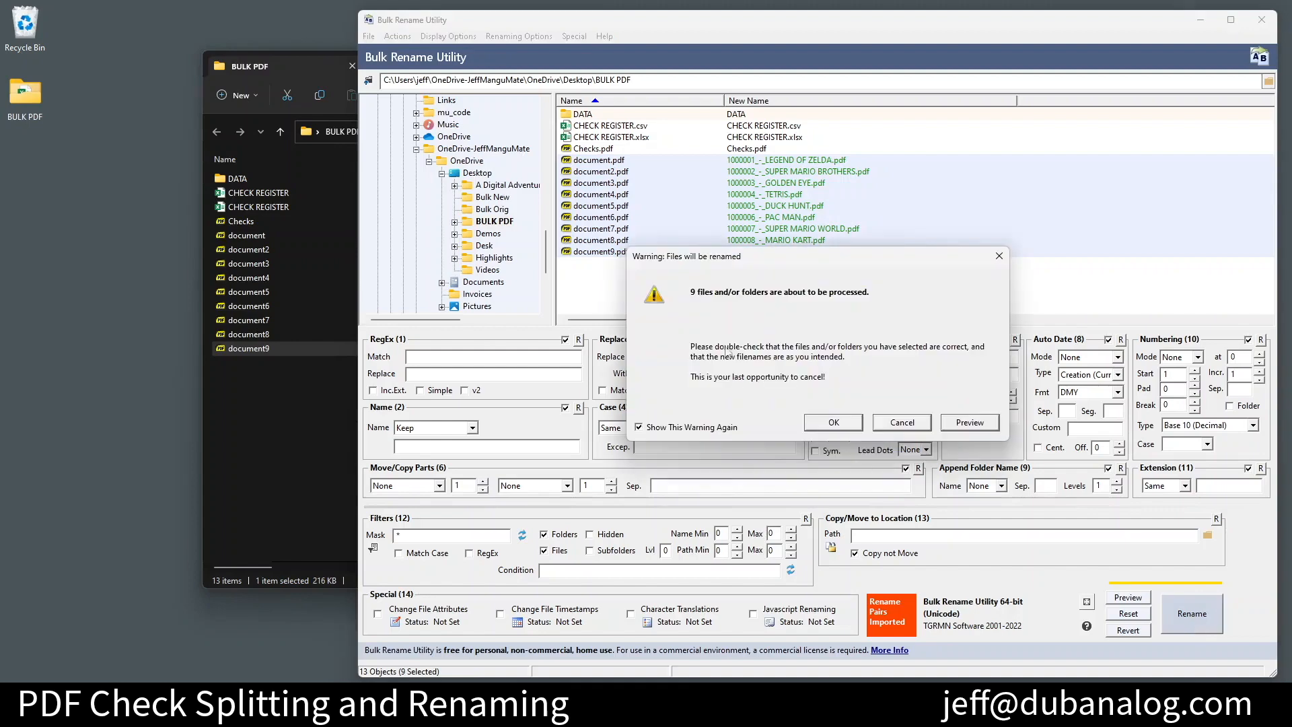
pyautogui.click(833, 421)
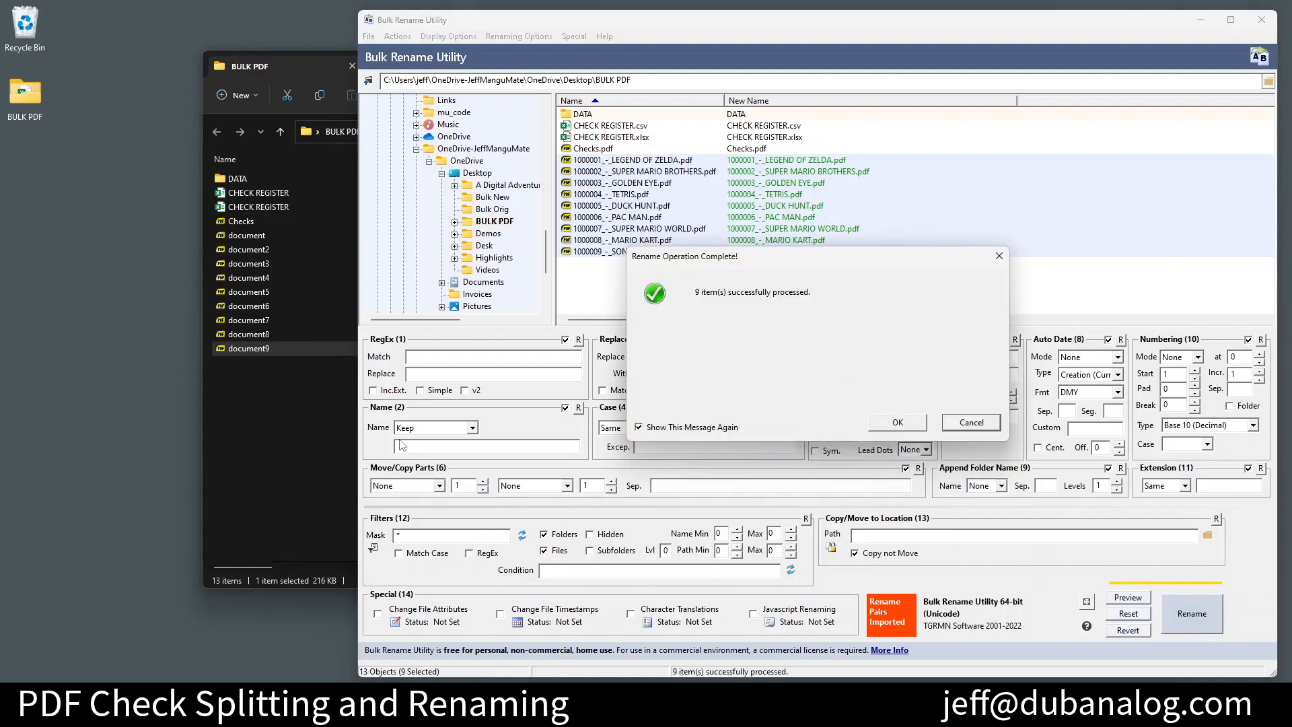
pyautogui.click(898, 421)
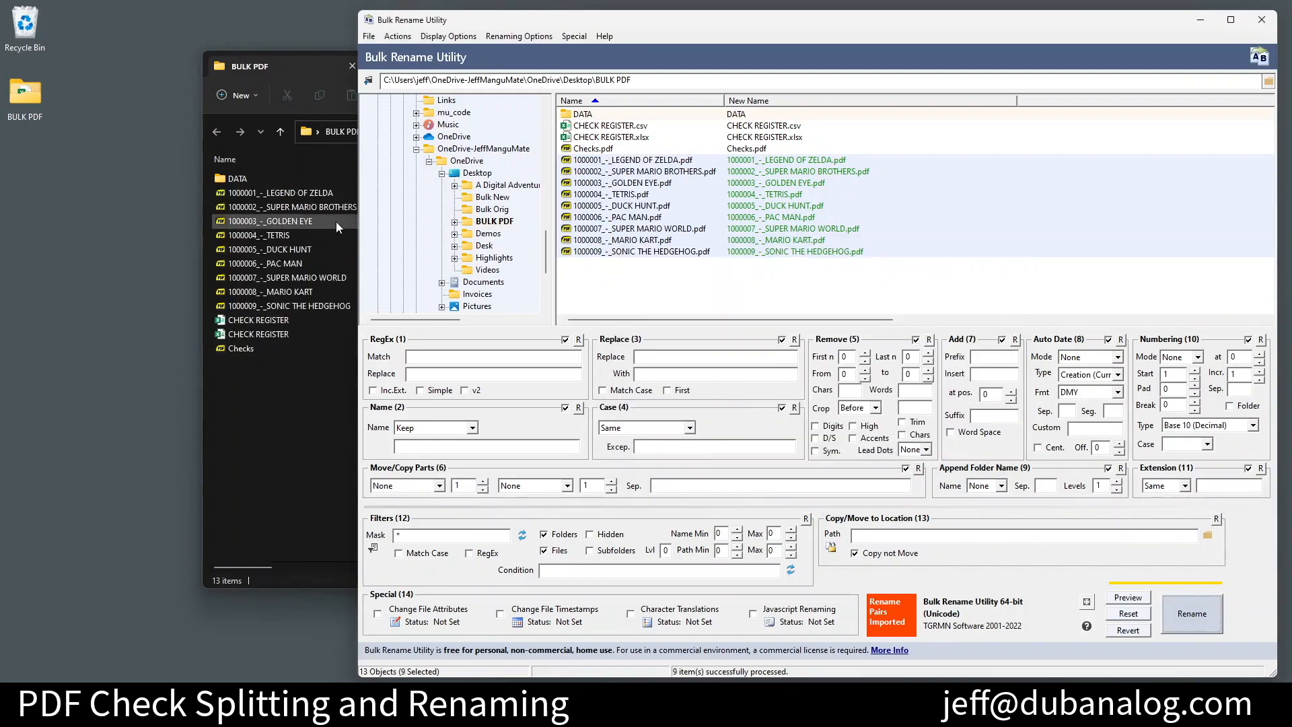
# Step: Check the renamed 1000007_-_SUPER MARIO WORLD and 1000004_-_TETRIS PDFs in the BULK PDF folder against their contents, closing each one
pyautogui.click(301, 401)
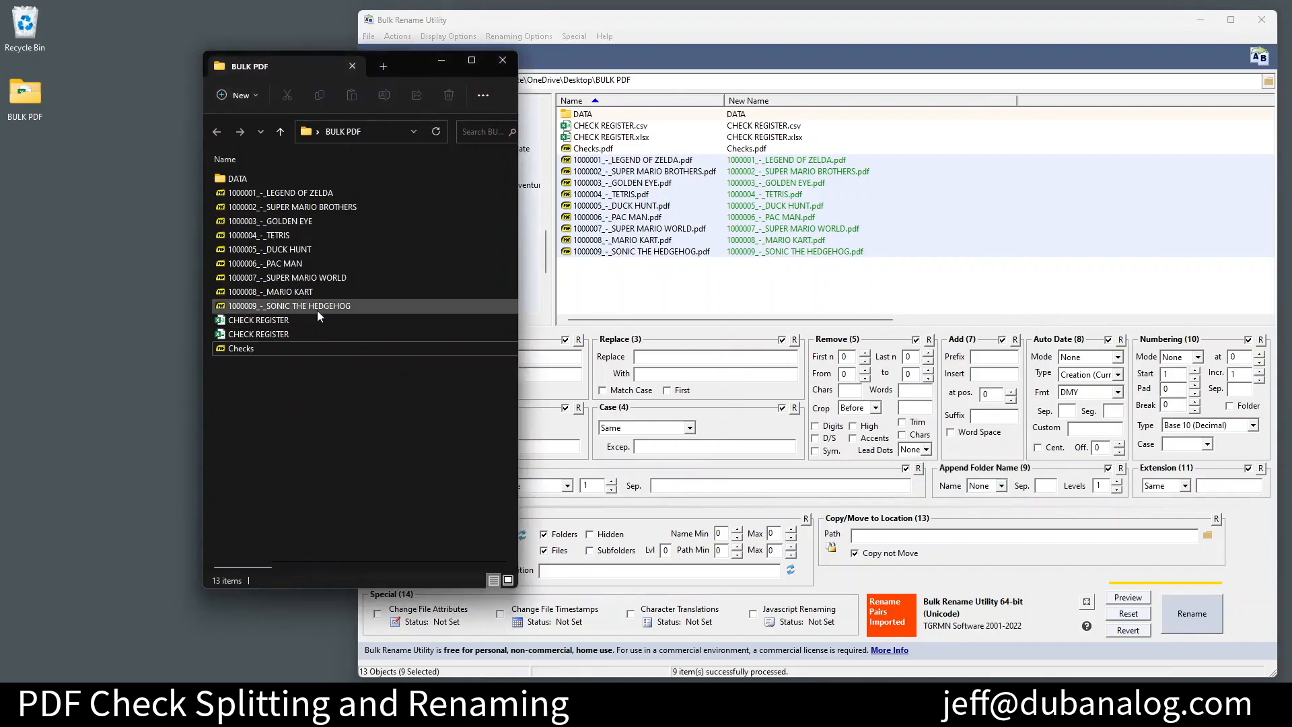
pyautogui.doubleClick(310, 279)
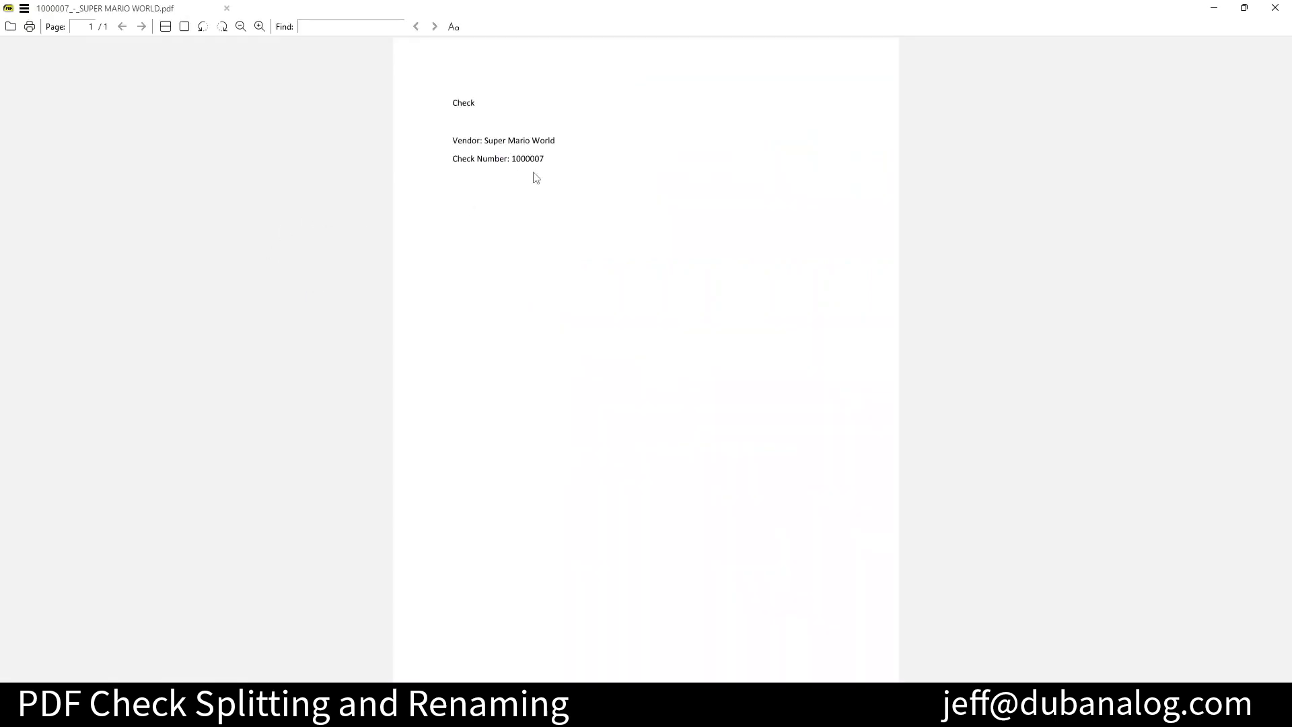
pyautogui.click(1274, 8)
pyautogui.doubleClick(362, 233)
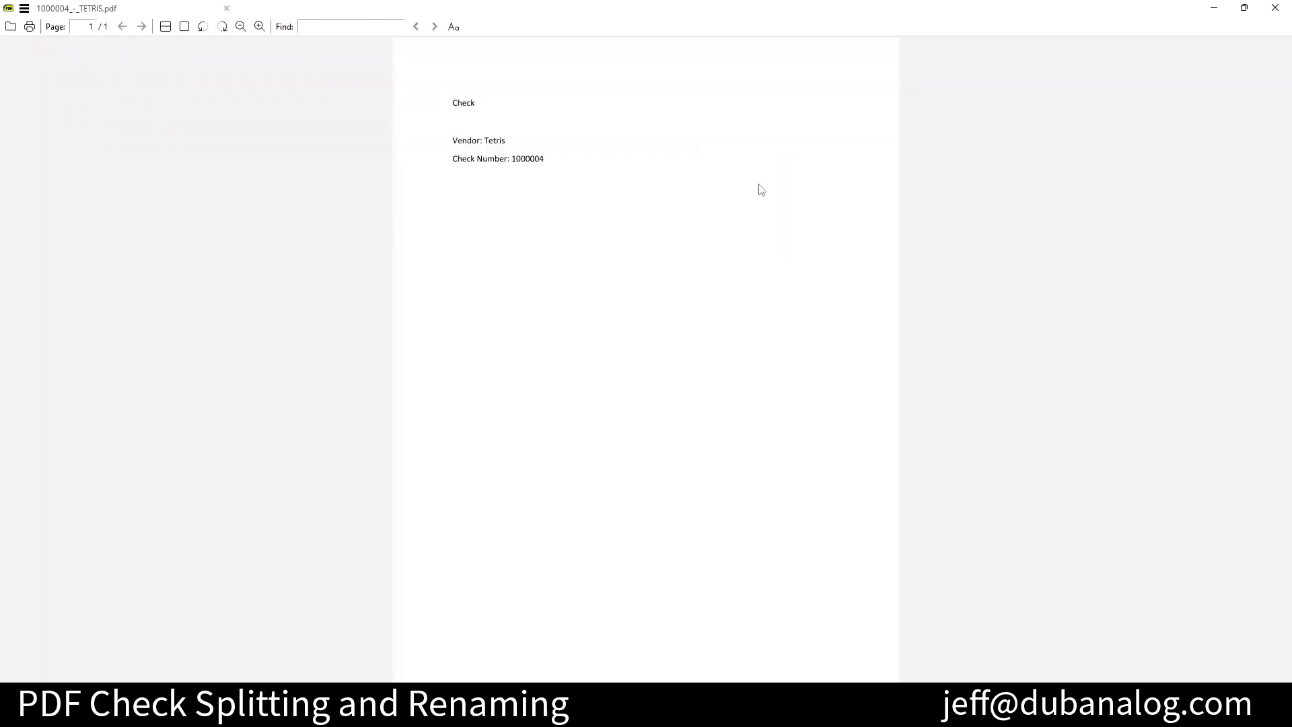
pyautogui.click(1275, 8)
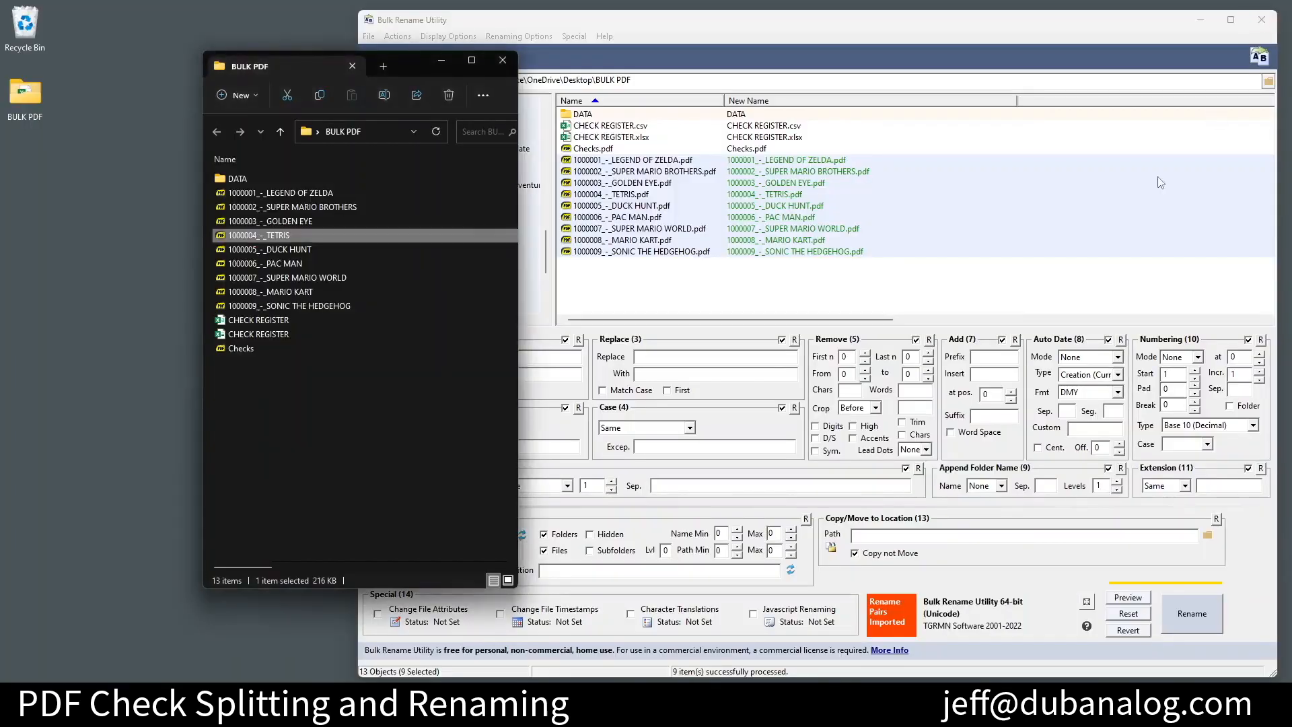